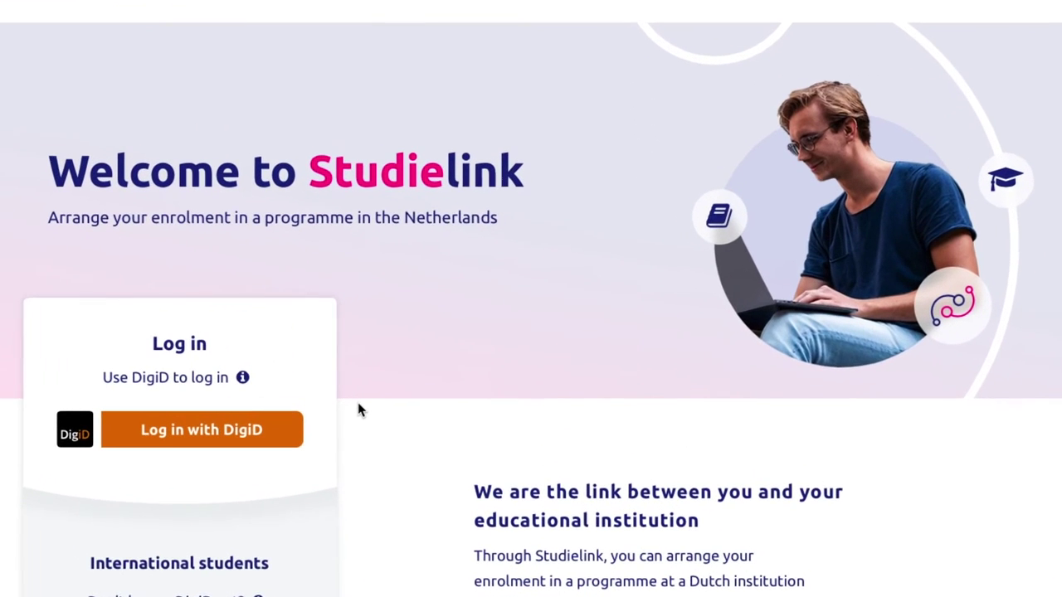
Start creating a Studielink account as an international student and set the nationality to Austrian
scroll(359, 410, "down", 3)
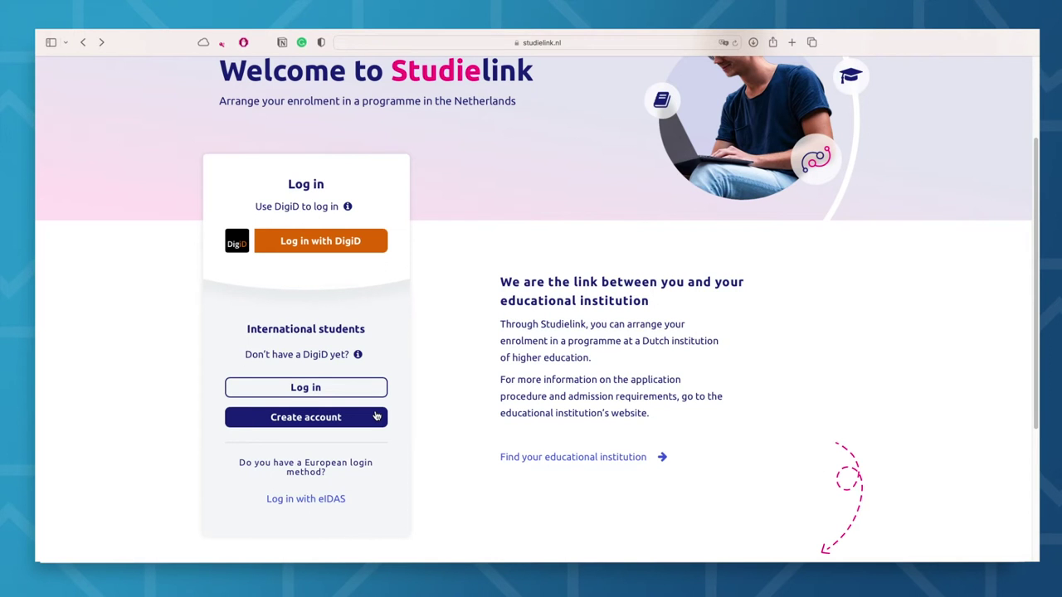
left_click(375, 416)
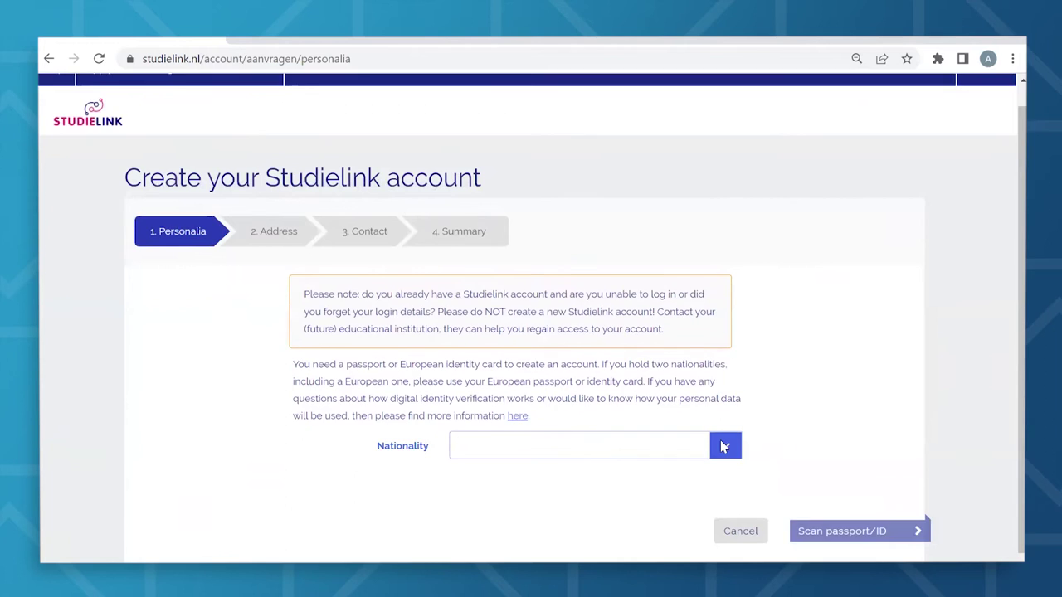
left_click(722, 446)
scroll(719, 448, "down", 3)
scroll(715, 449, "down", 1)
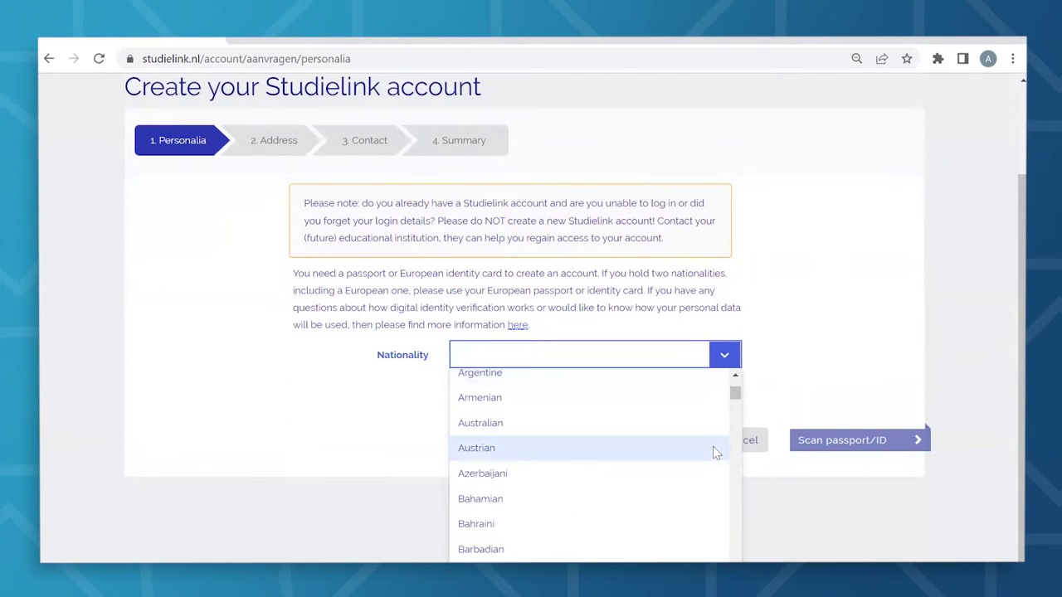
left_click(713, 448)
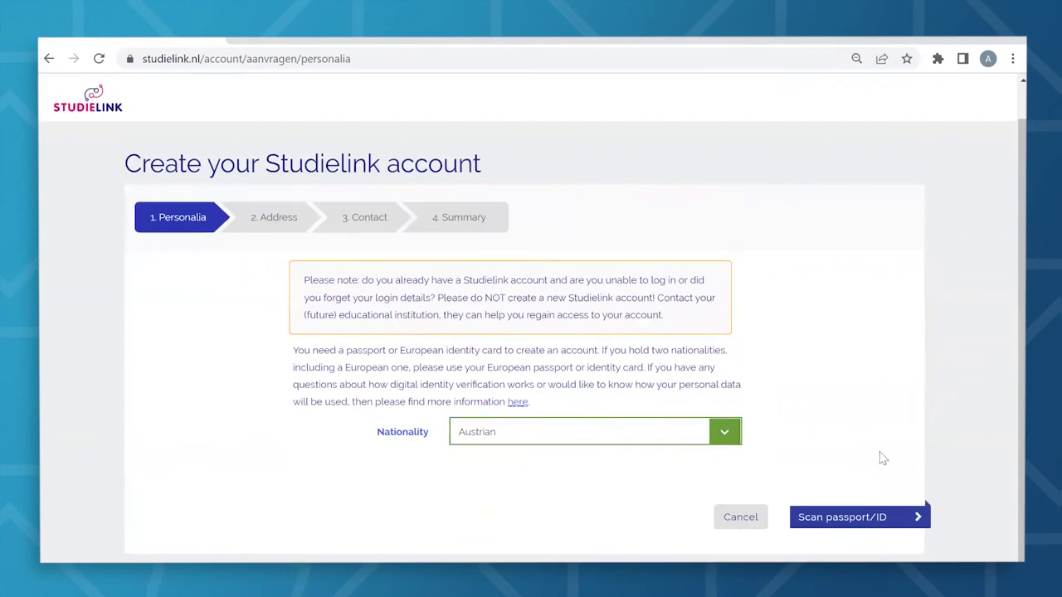
Start the identity verification for the new account and choose Passport as the document type
left_click(892, 518)
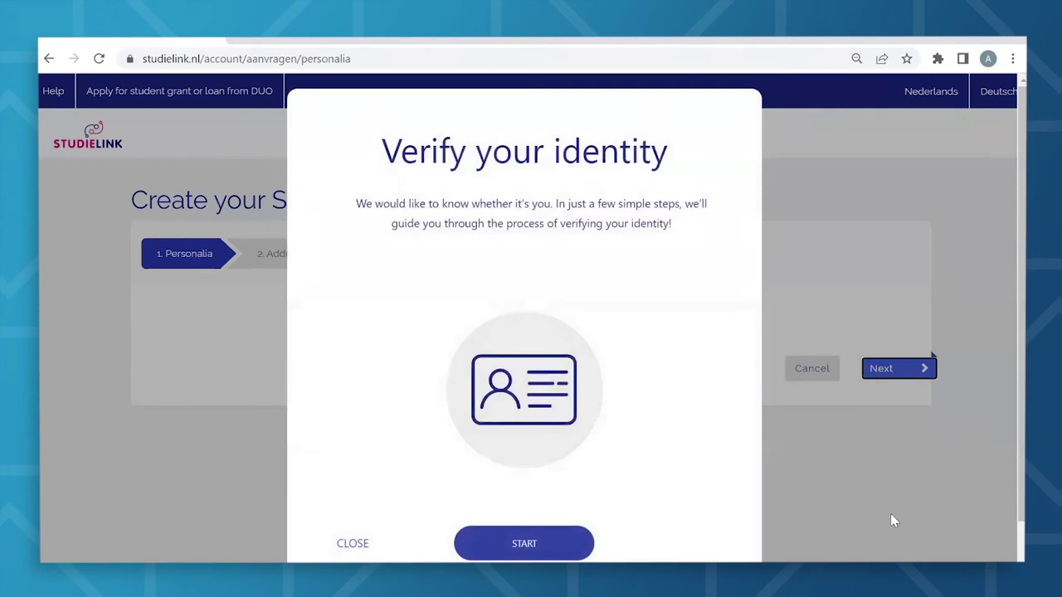
scroll(703, 428, "down", 1)
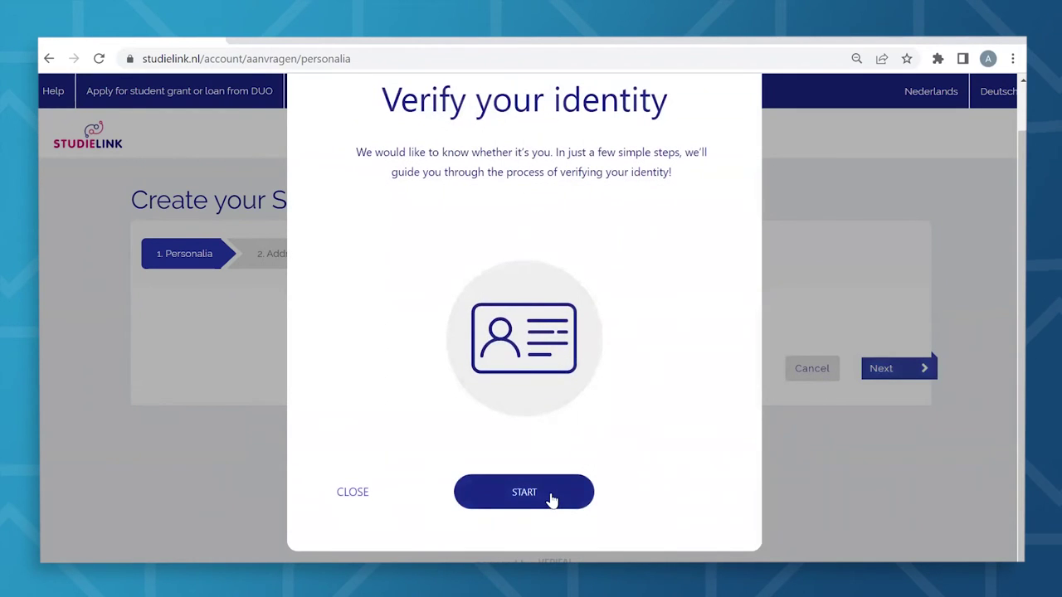
left_click(550, 498)
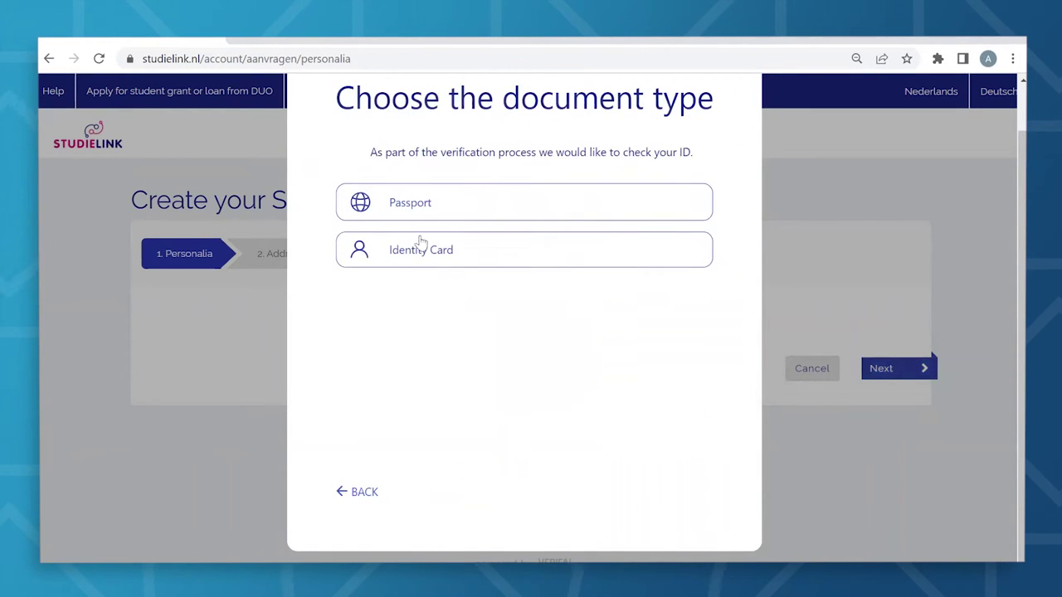
left_click(440, 205)
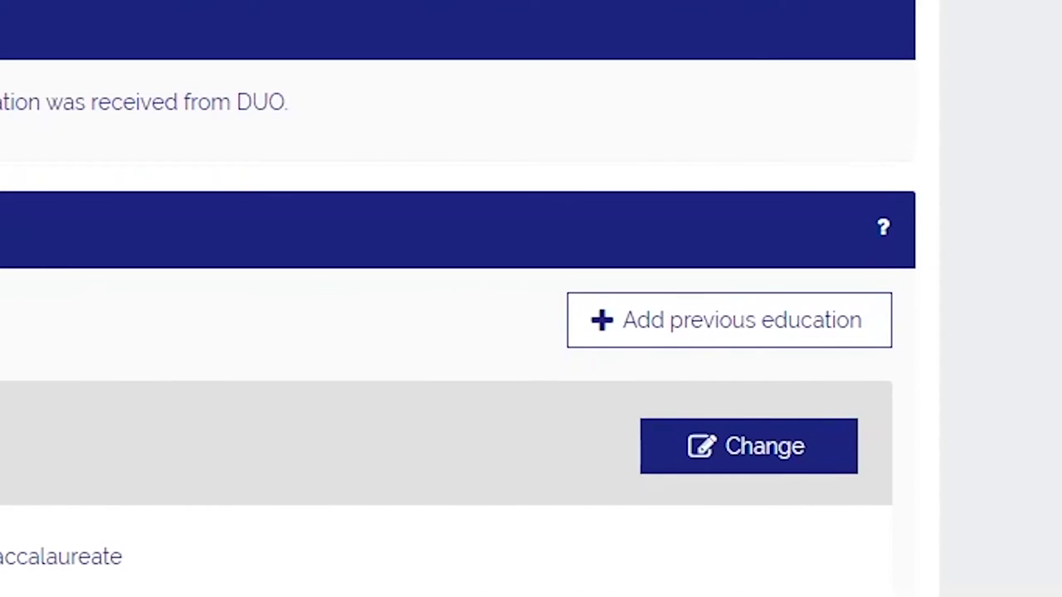
Open the form for adding a previous education and close its browser tab
left_click(708, 321)
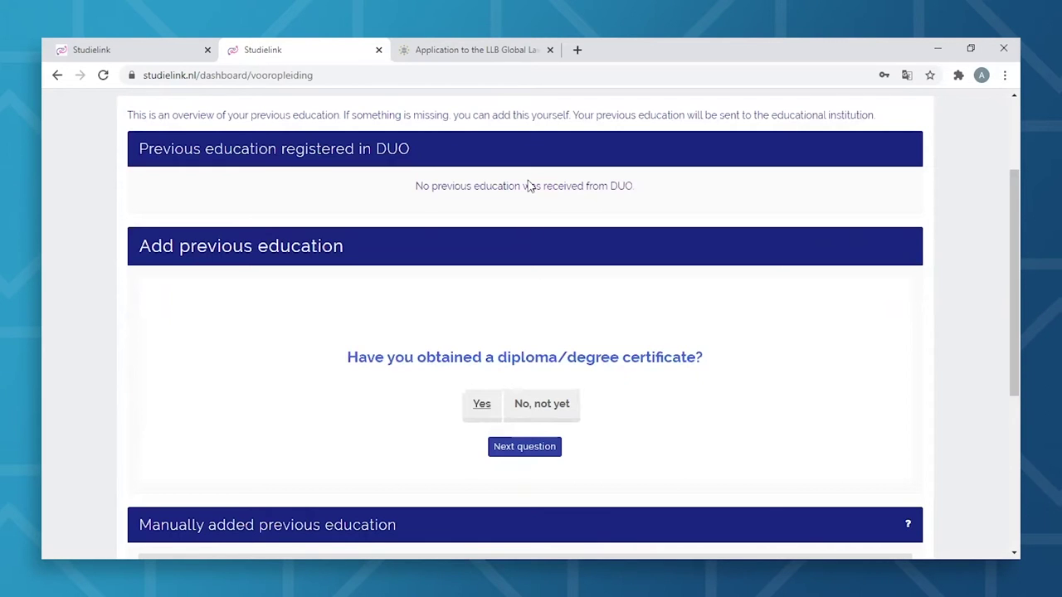
key("ctrl+w")
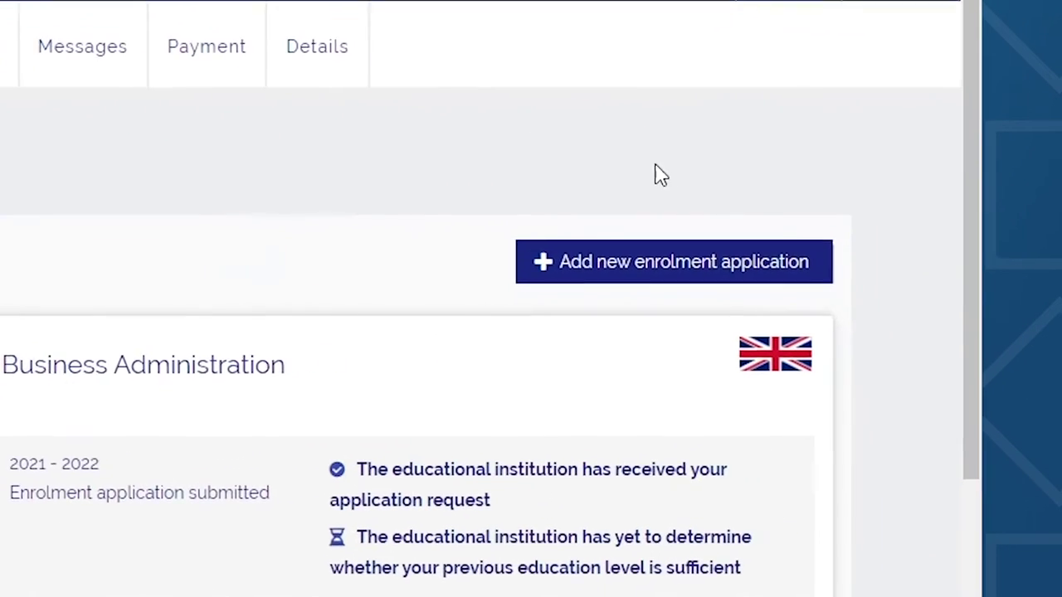
Start a new enrolment application and filter the study programmes by the educational institution Tilburg University
left_click(616, 264)
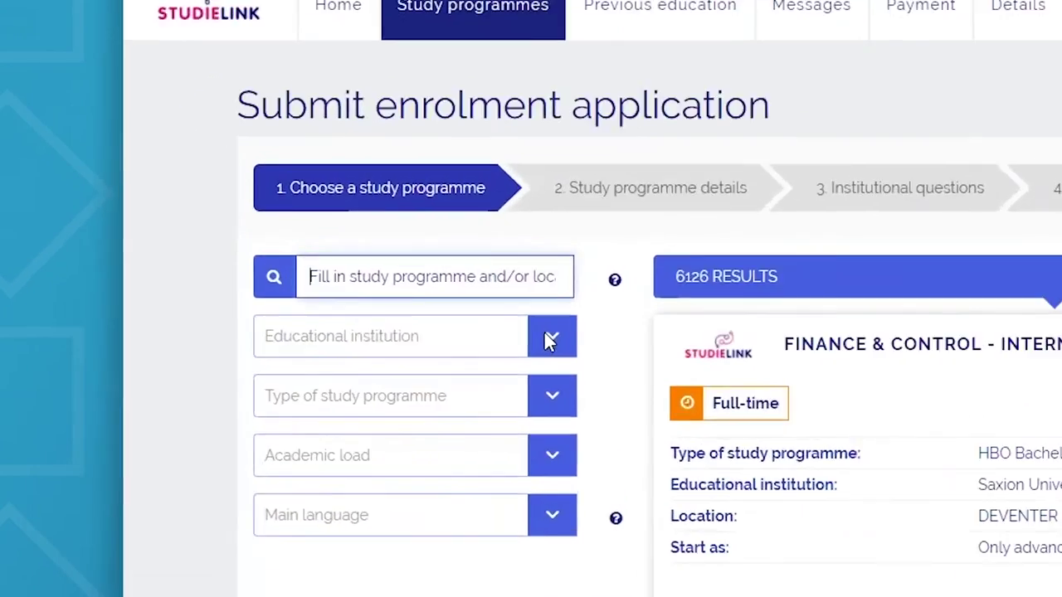
left_click(323, 363)
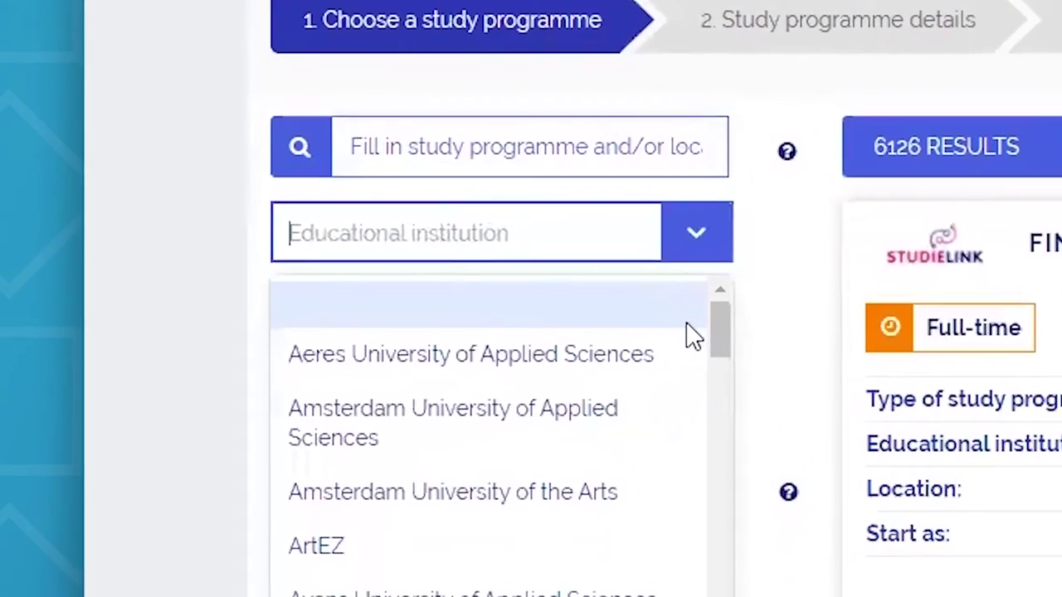
type("t")
scroll(564, 399, "down", 2)
left_click(540, 424)
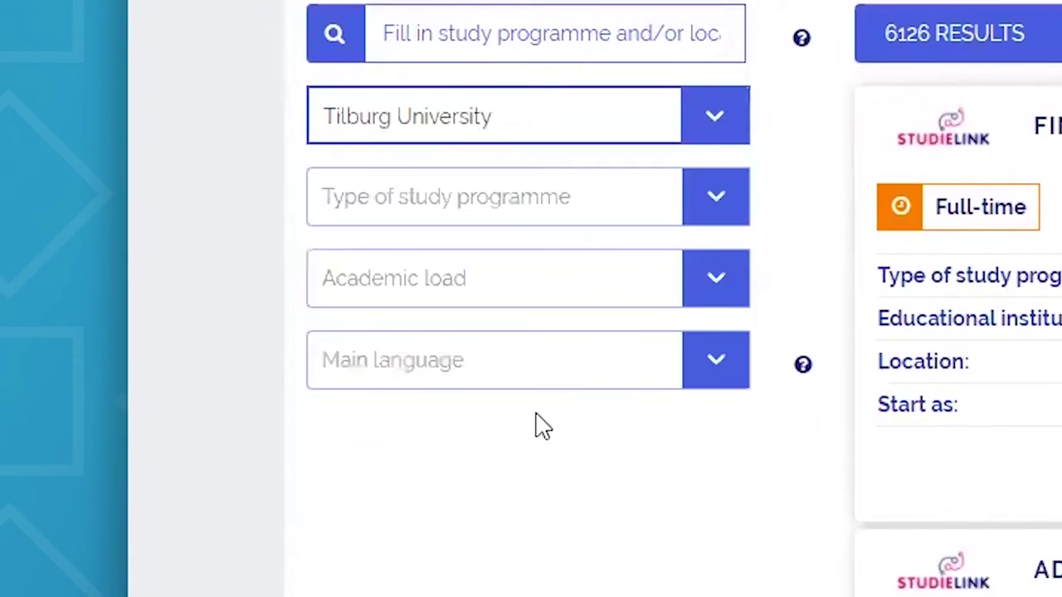
Filter the Tilburg University programmes by the study programme type WO Bachelor
scroll(696, 241, "up", 2)
scroll(710, 240, "down", 2)
left_click(711, 279)
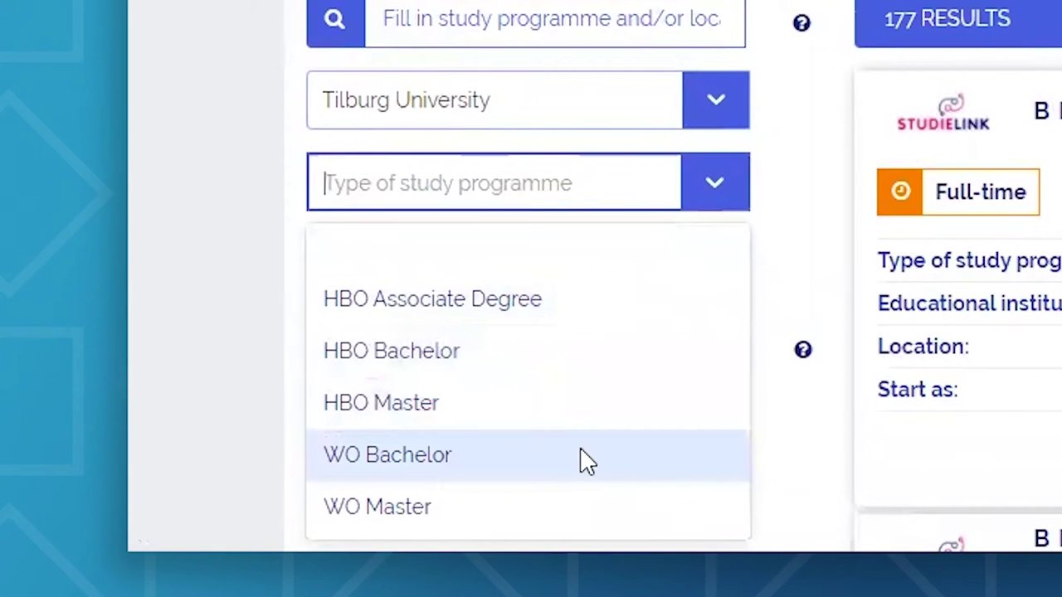
left_click(536, 463)
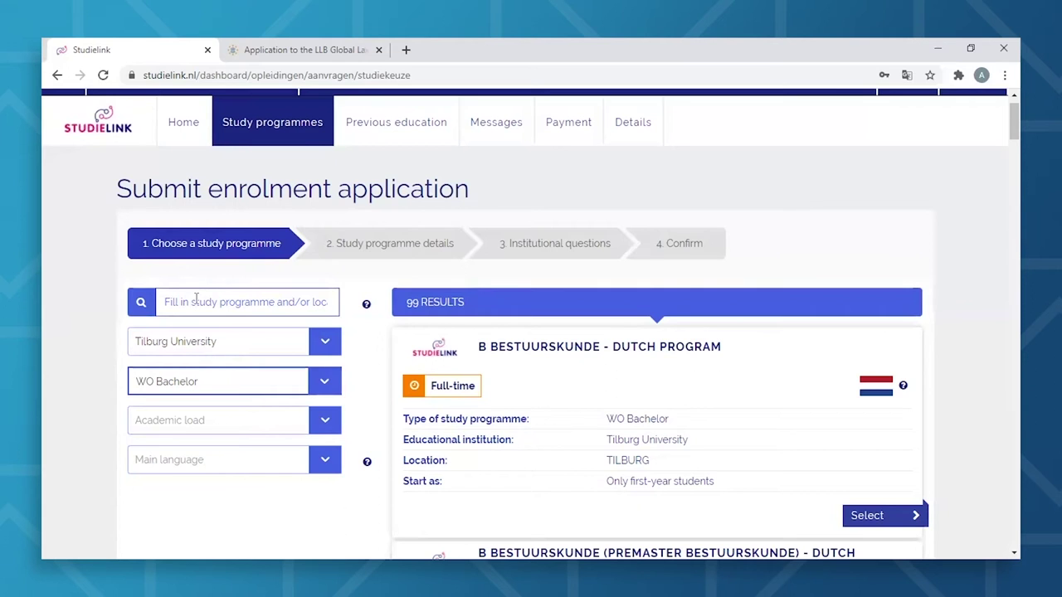
On Tilburg University's Global Law admission page, expand the Studielink registration step and copy the programme name "B Global Law"
left_click(252, 53)
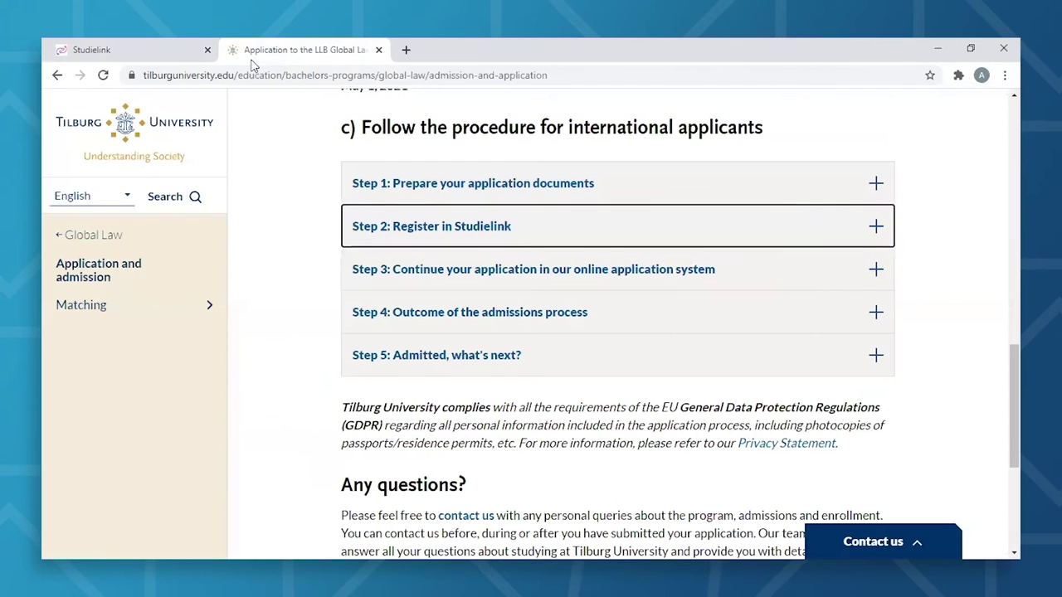
left_click(463, 230)
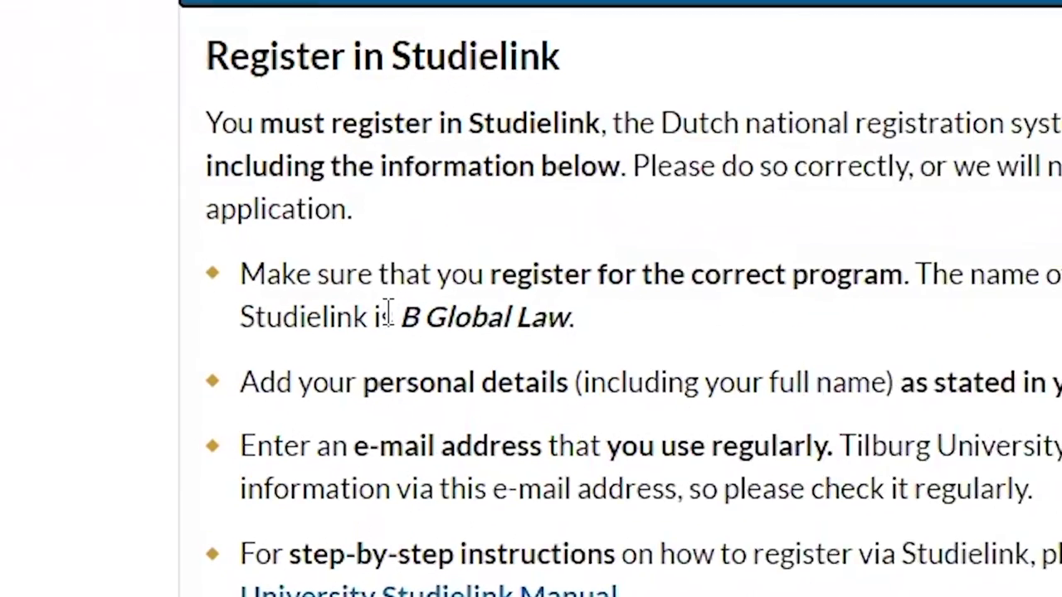
left_click_drag(396, 322, 579, 329)
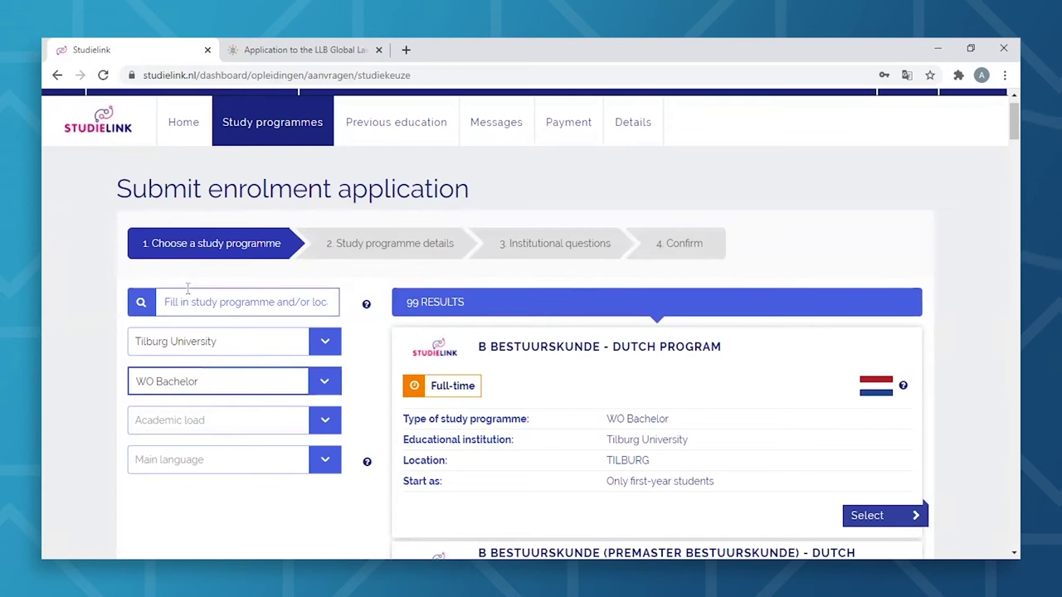
Back in Studielink, search the study programmes for the copied name B Global Law and select that programme
right_click(190, 300)
left_click(227, 412)
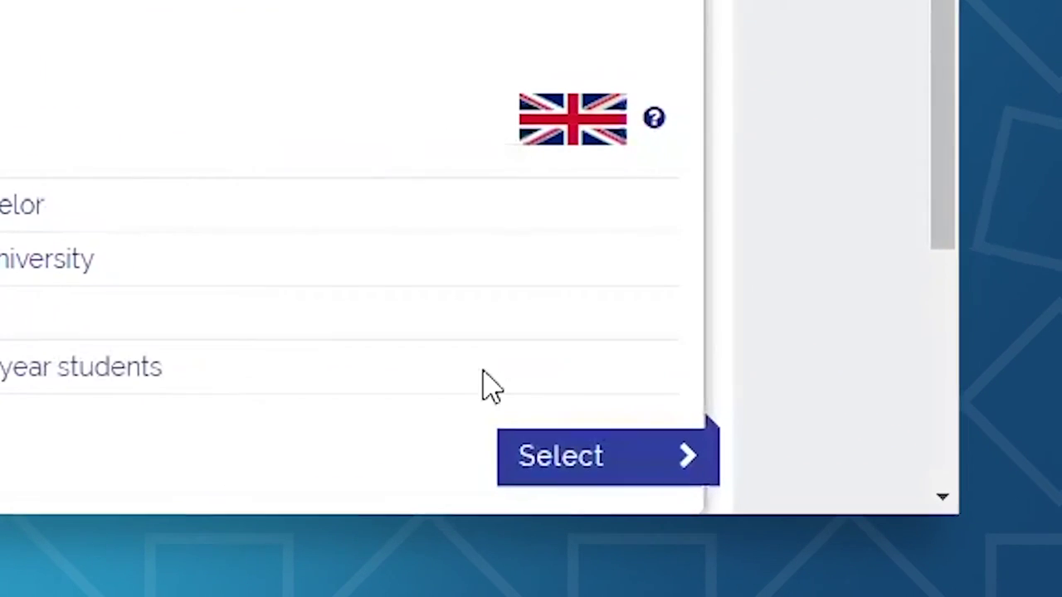
left_click(598, 456)
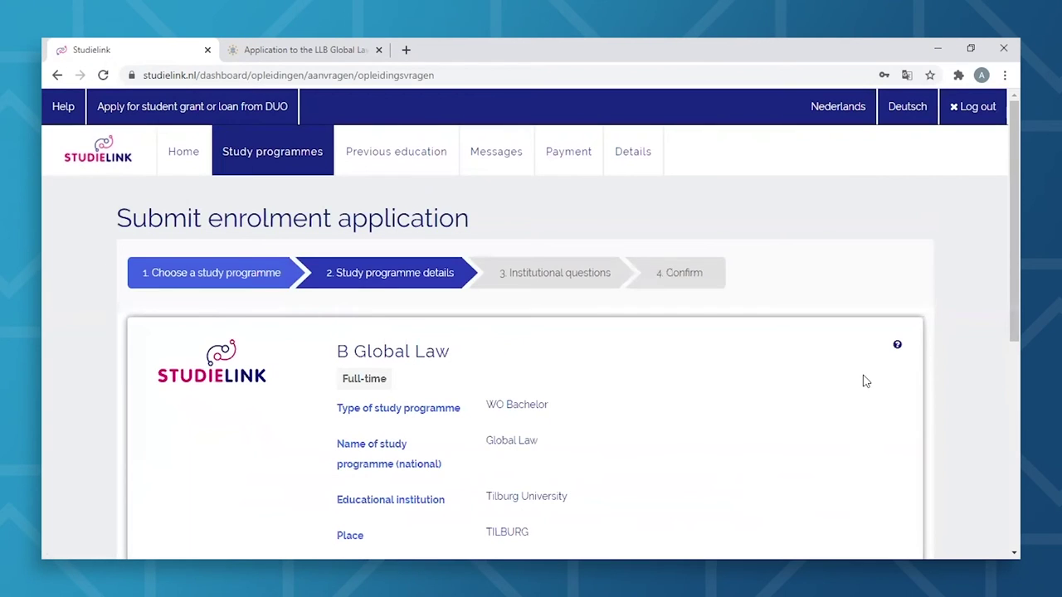
Set the type of enrolment to Student, acknowledge that foreign previous education must be verified, and continue the application
scroll(867, 383, "down", 5)
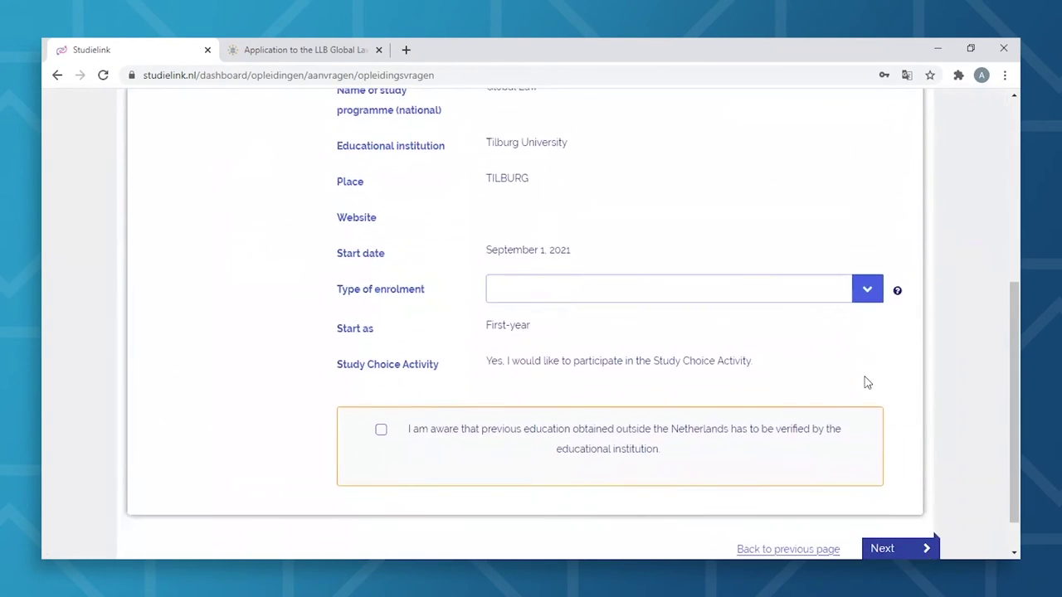
left_click(867, 286)
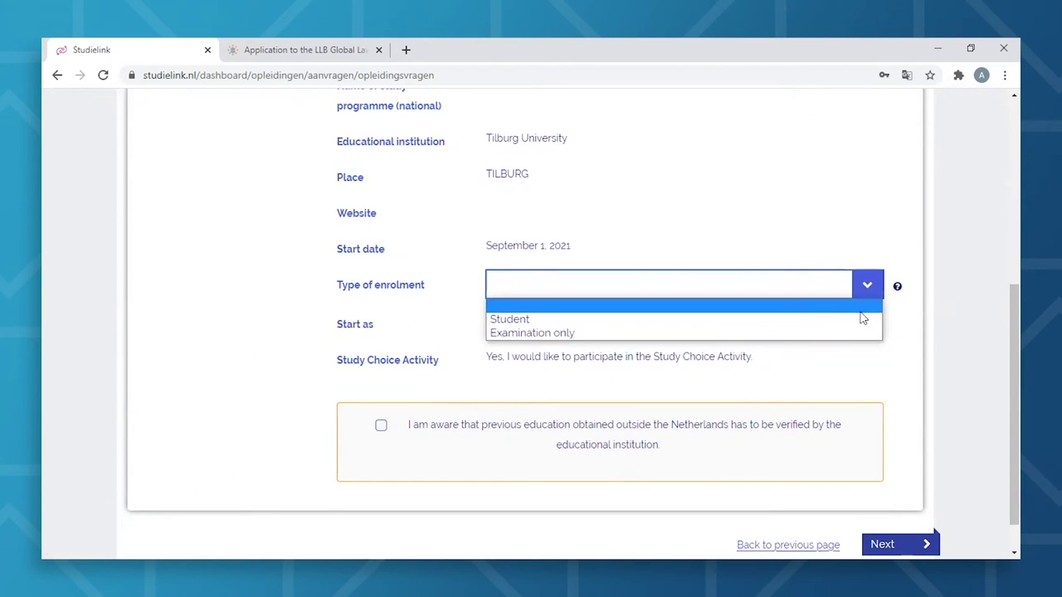
left_click(863, 322)
left_click(380, 425)
left_click(931, 539)
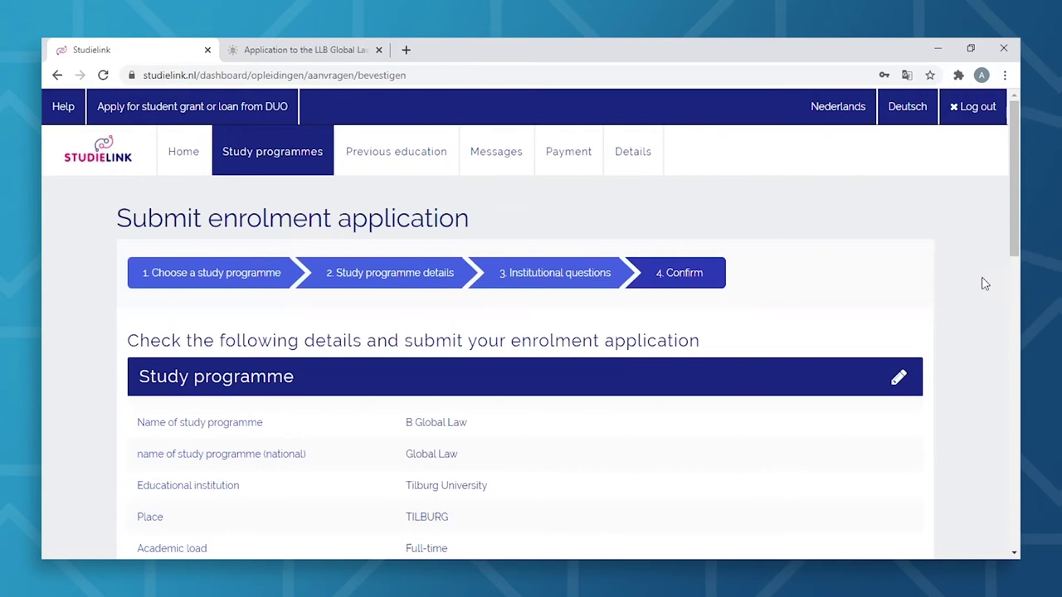
Review the enrolment summary, declare that all details are correct, and submit the application
scroll(985, 284, "down", 5)
scroll(982, 283, "down", 3)
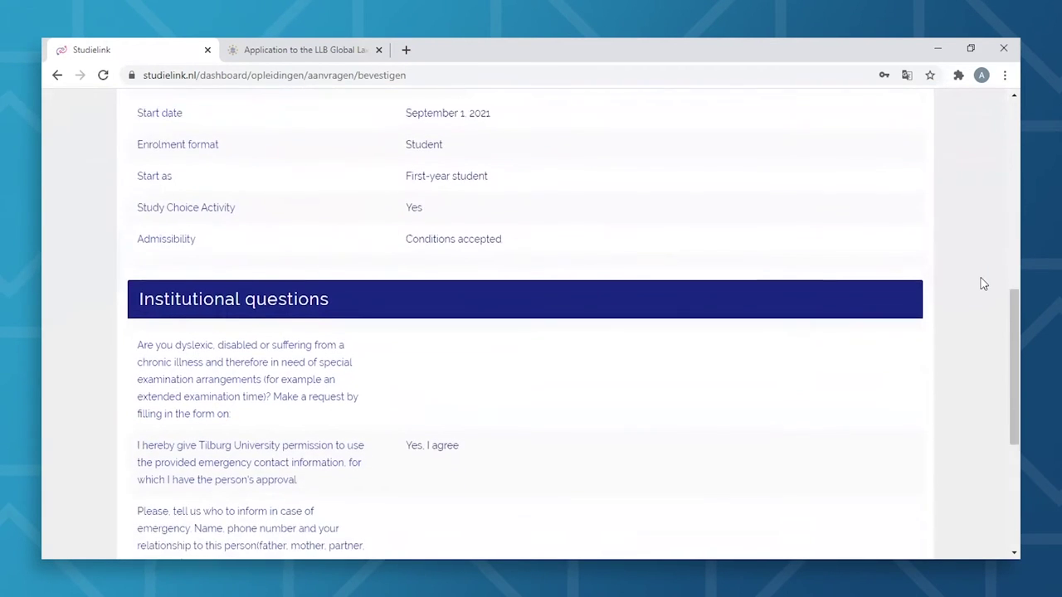
scroll(981, 284, "down", 2)
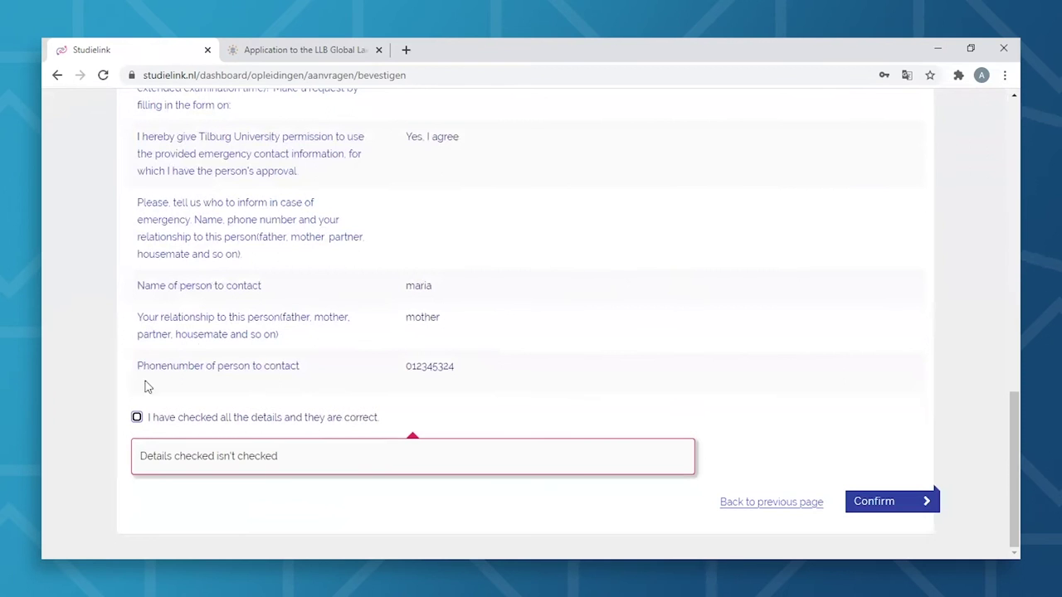
left_click(137, 418)
left_click(888, 501)
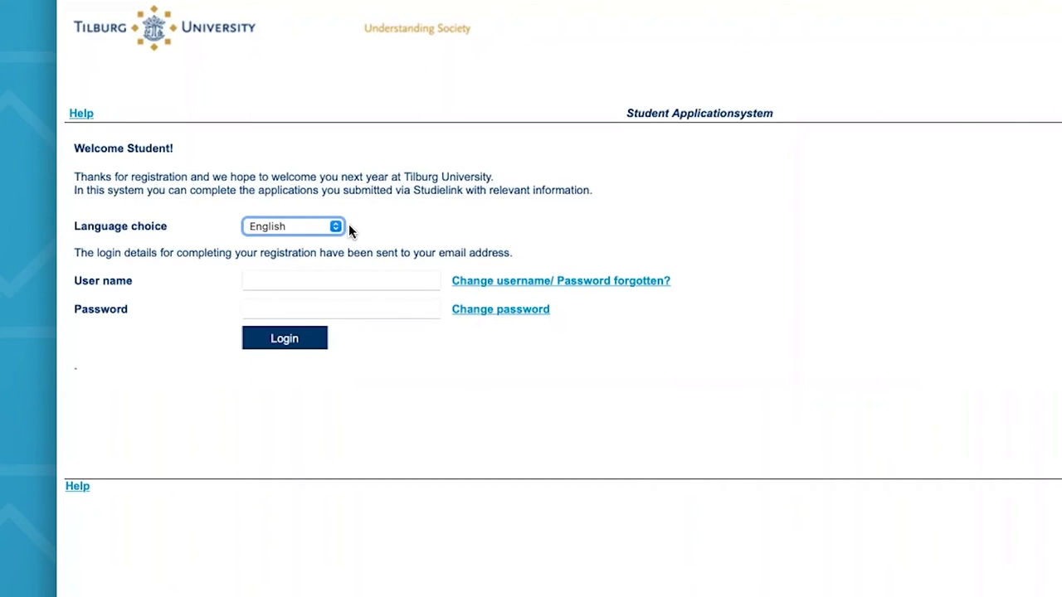
Choose English as the language on the login page of Tilburg University's Student Applicationsystem
left_click(308, 229)
left_click(304, 227)
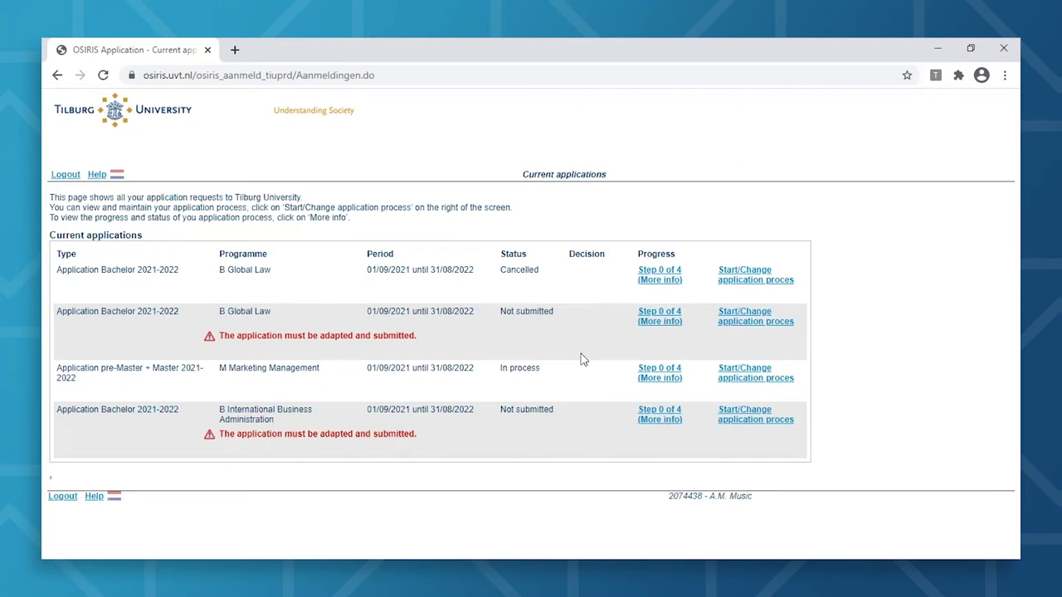
Open the unsubmitted B Global Law application, review its instructions and personal and programme details, and continue to Identification
left_click(741, 320)
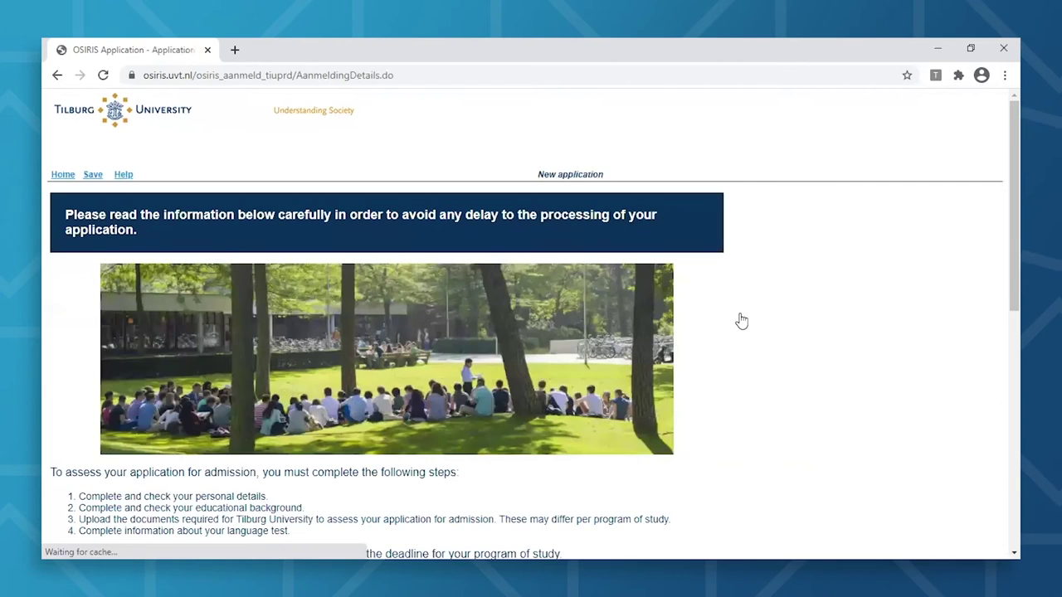
scroll(418, 448, "down", 10)
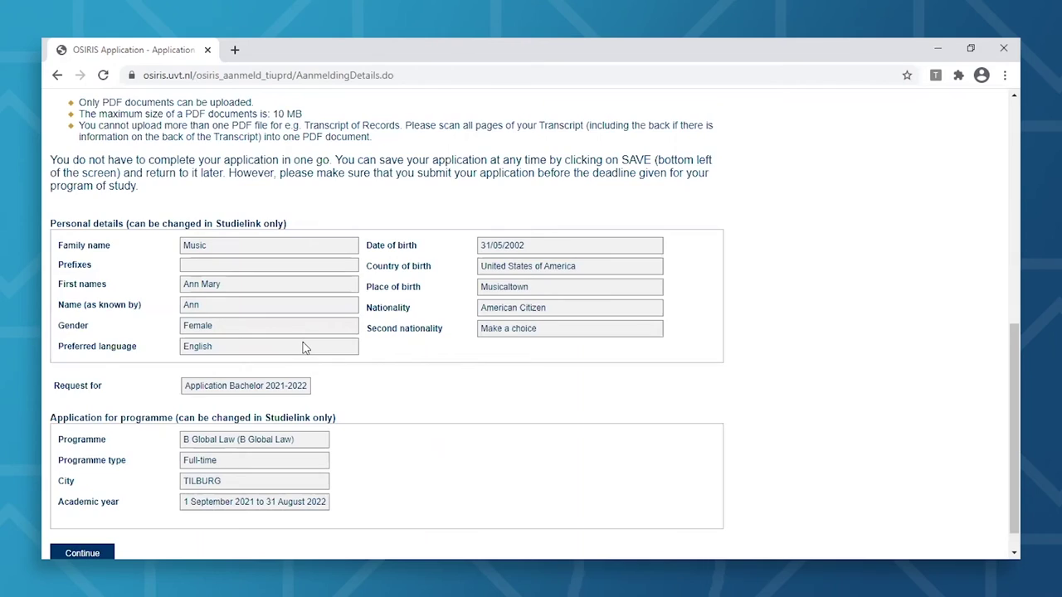
scroll(303, 346, "up", 5)
scroll(303, 348, "down", 5)
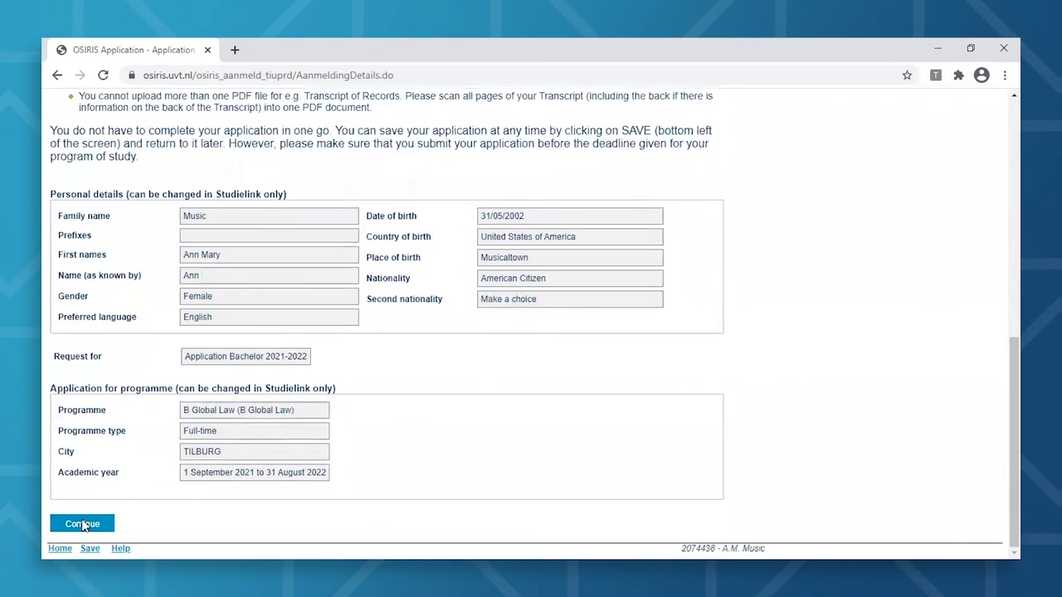
left_click(83, 524)
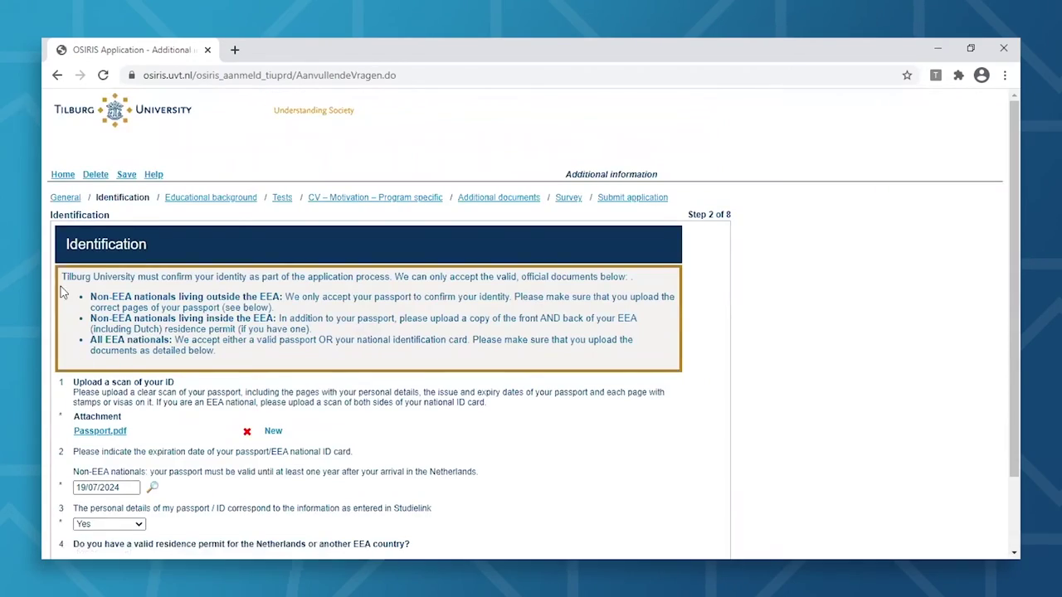
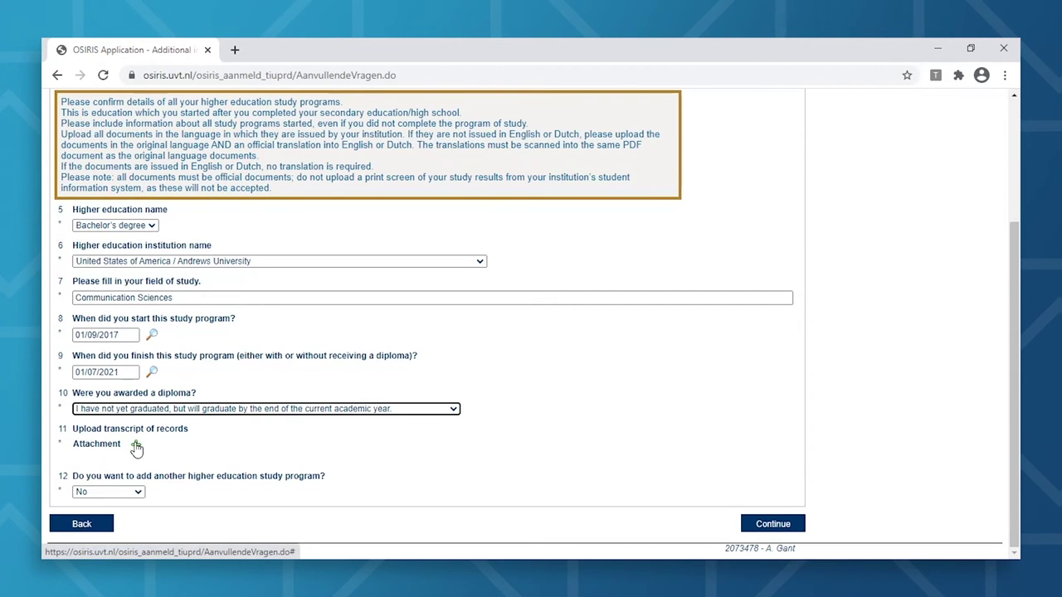
Upload the Grade List PDF as the transcript of records for the higher education study programme
left_click(136, 446)
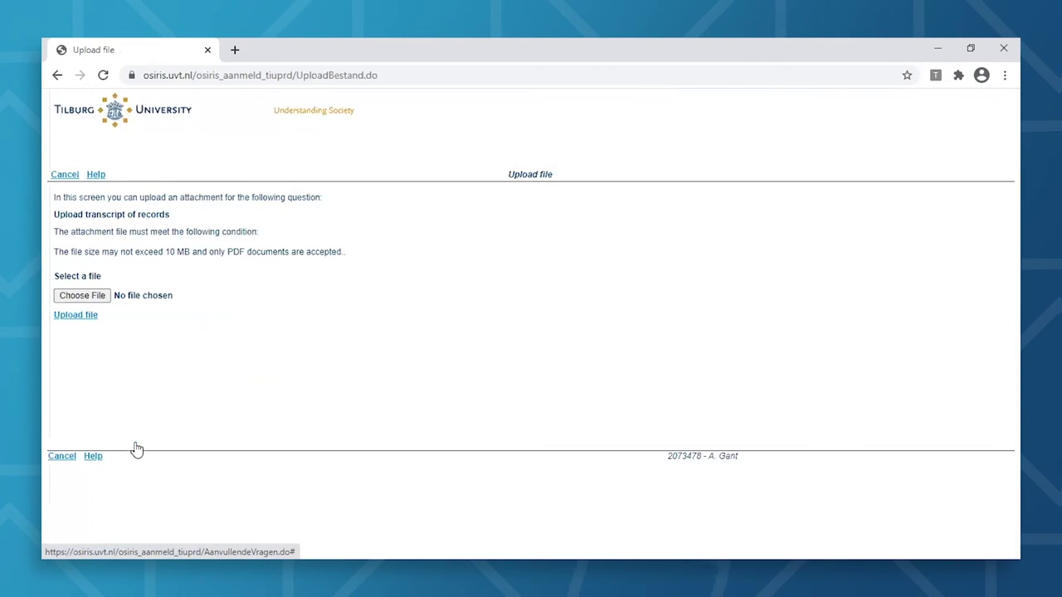
left_click(99, 298)
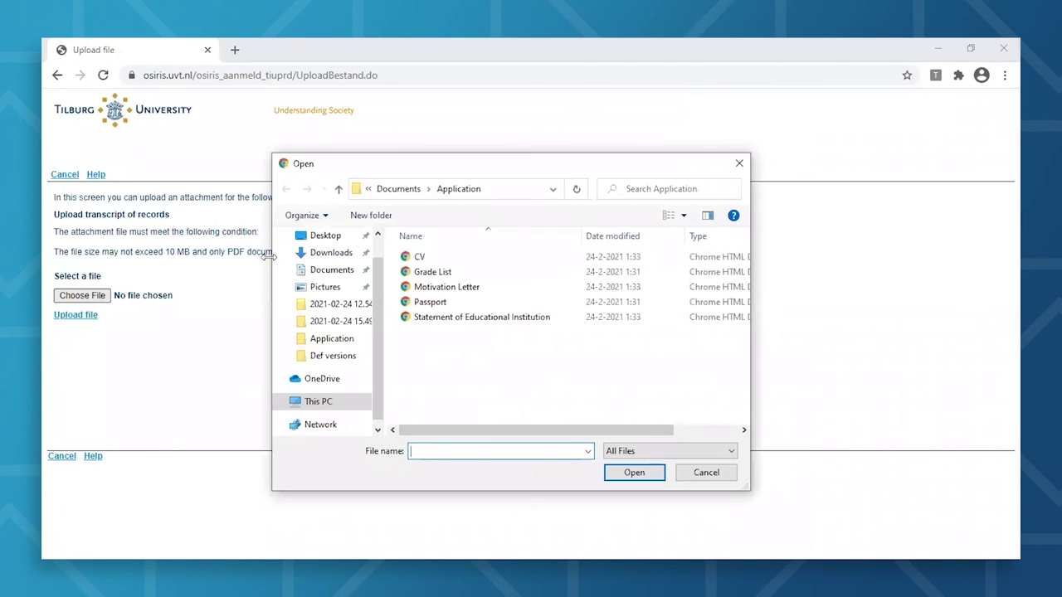
left_click(461, 277)
left_click(632, 473)
left_click(88, 321)
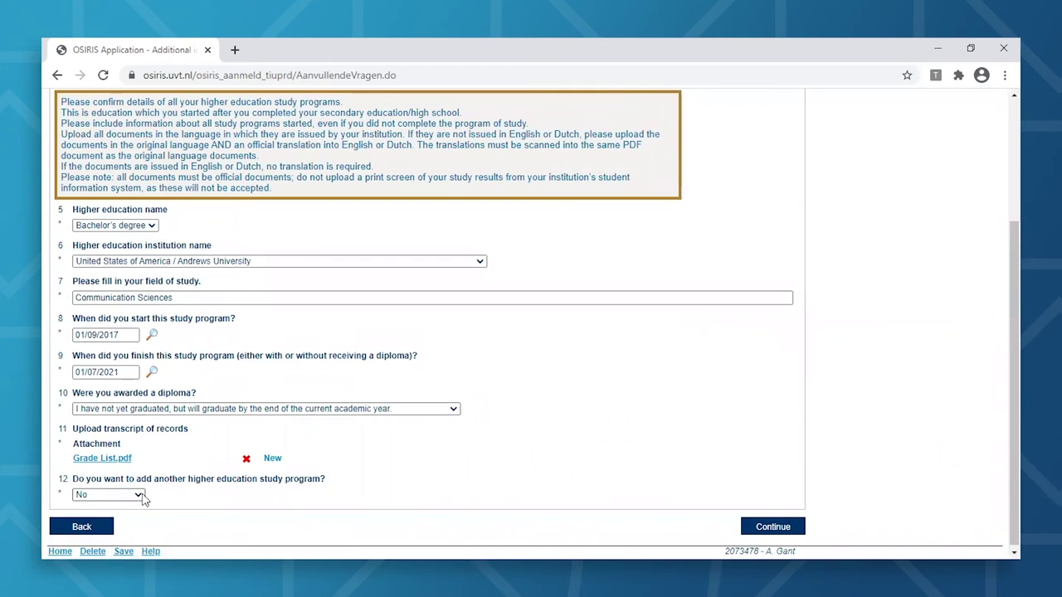
Answer No to adding another higher education study program
left_click(138, 496)
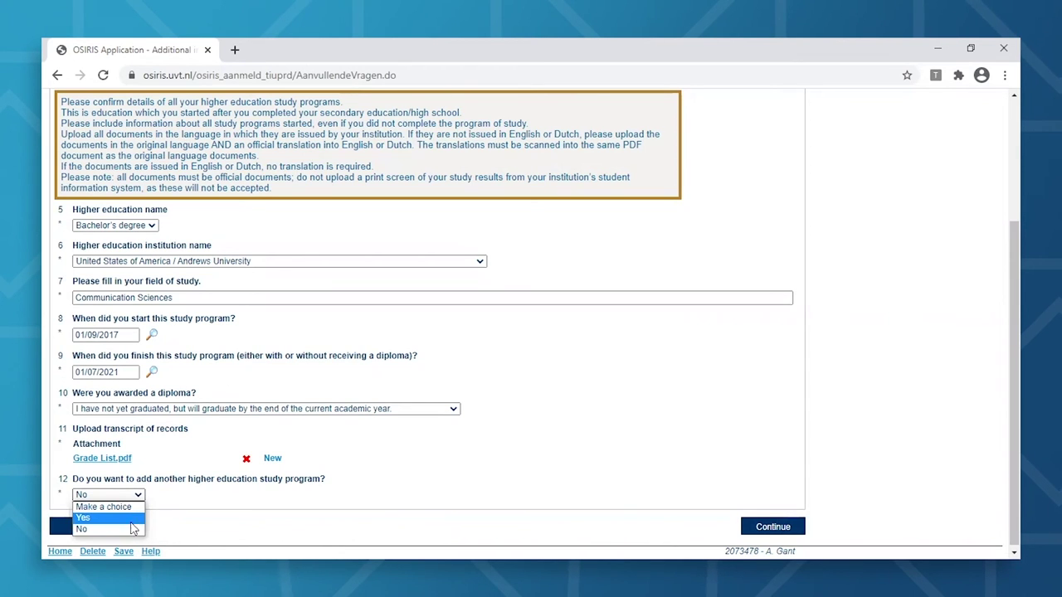
left_click(133, 529)
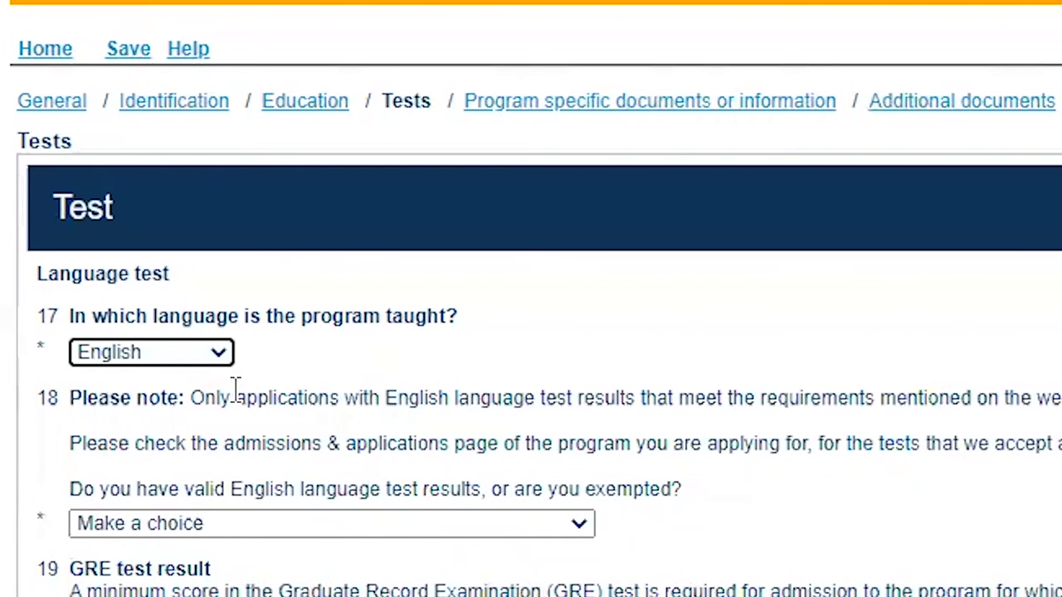
Set English as the program's teaching language, choose Exempt from this requirement for the language test, and review the exemption reasons
left_click(198, 350)
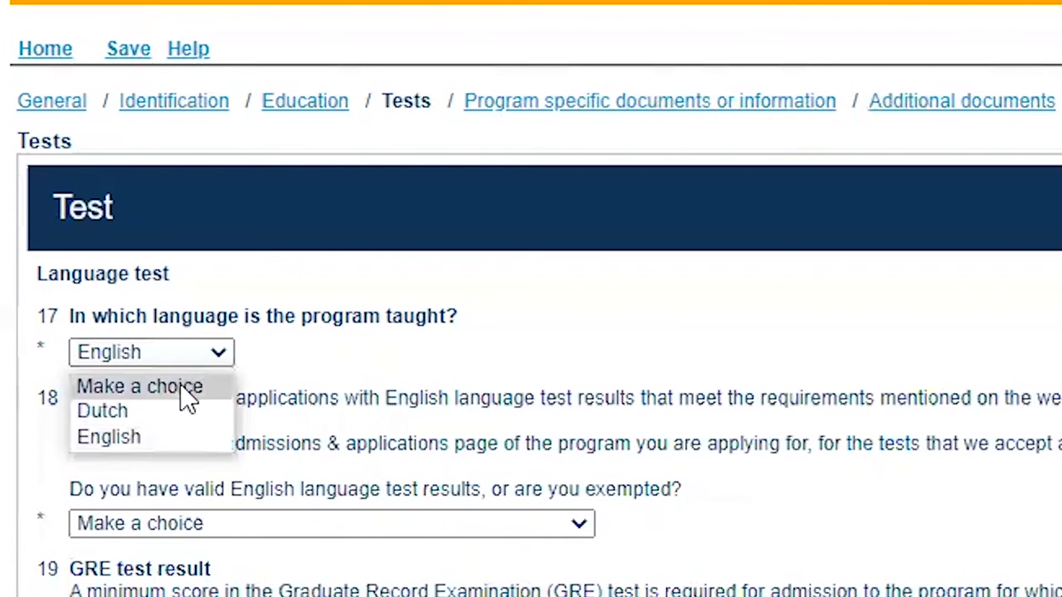
left_click(170, 435)
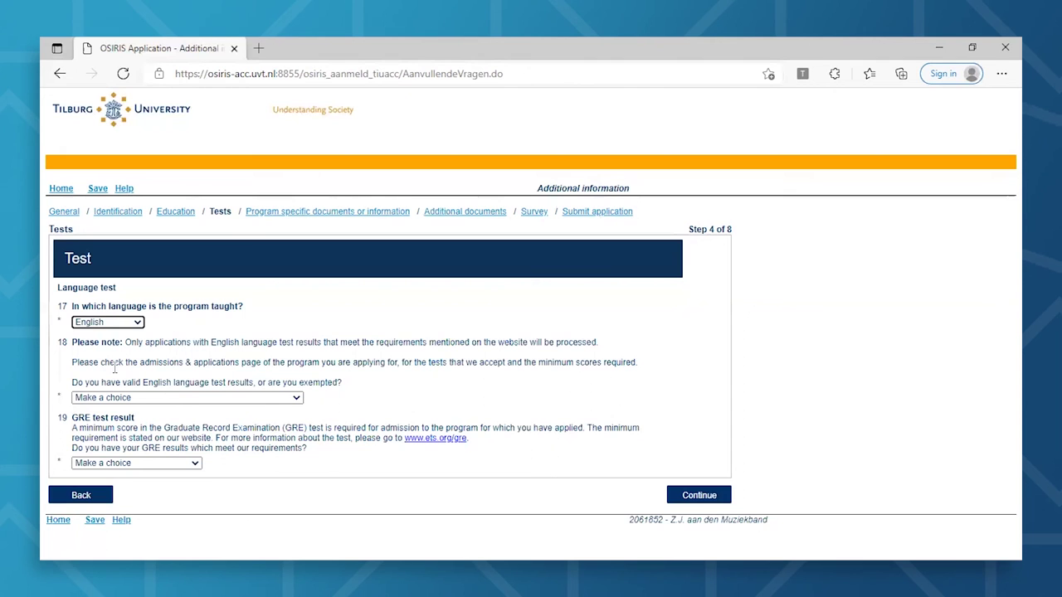
left_click(292, 400)
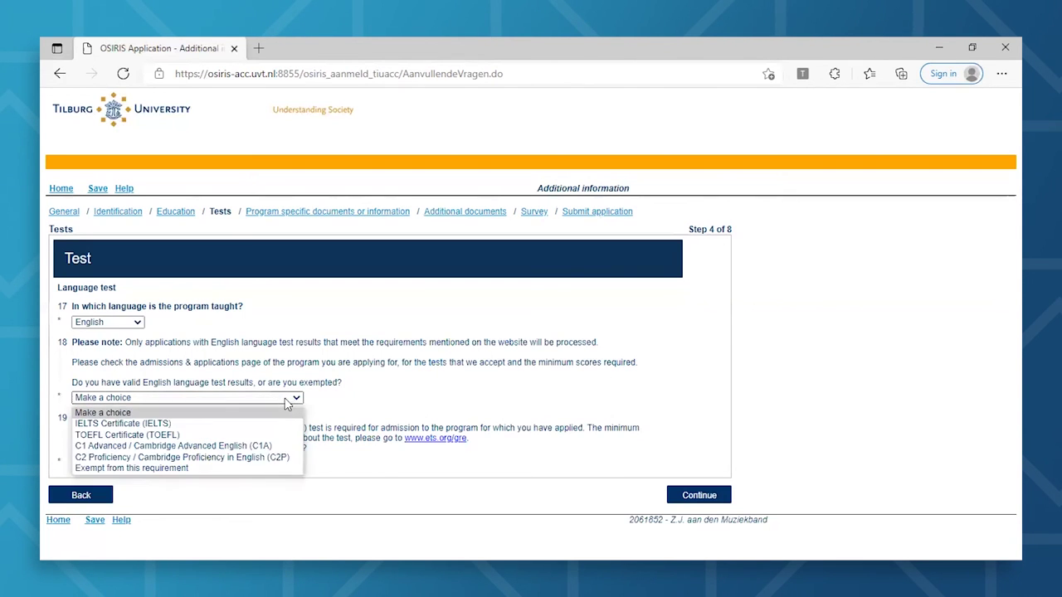
left_click(255, 470)
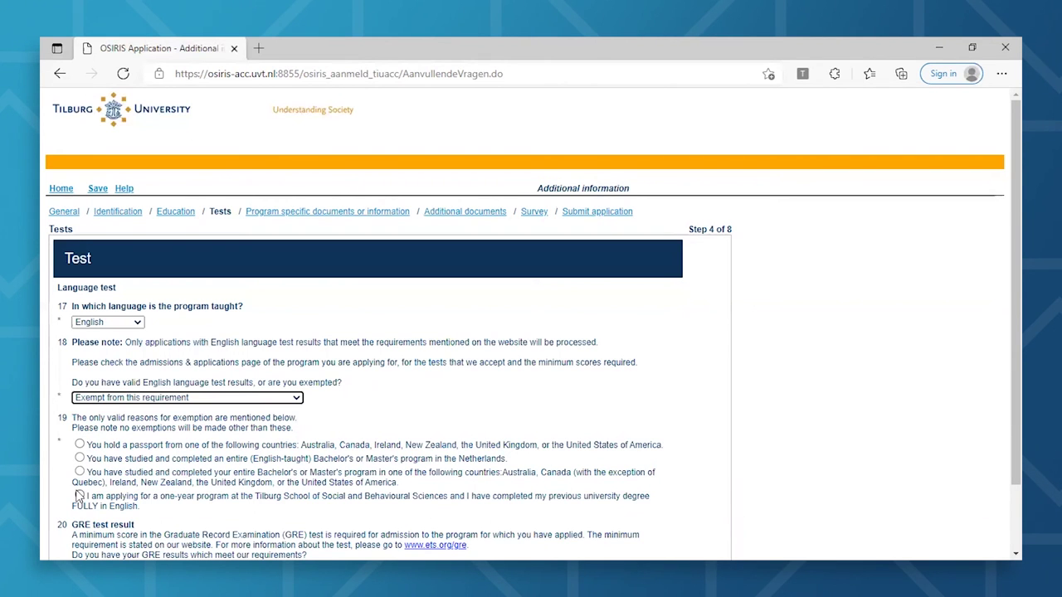
scroll(79, 496, "down", 2)
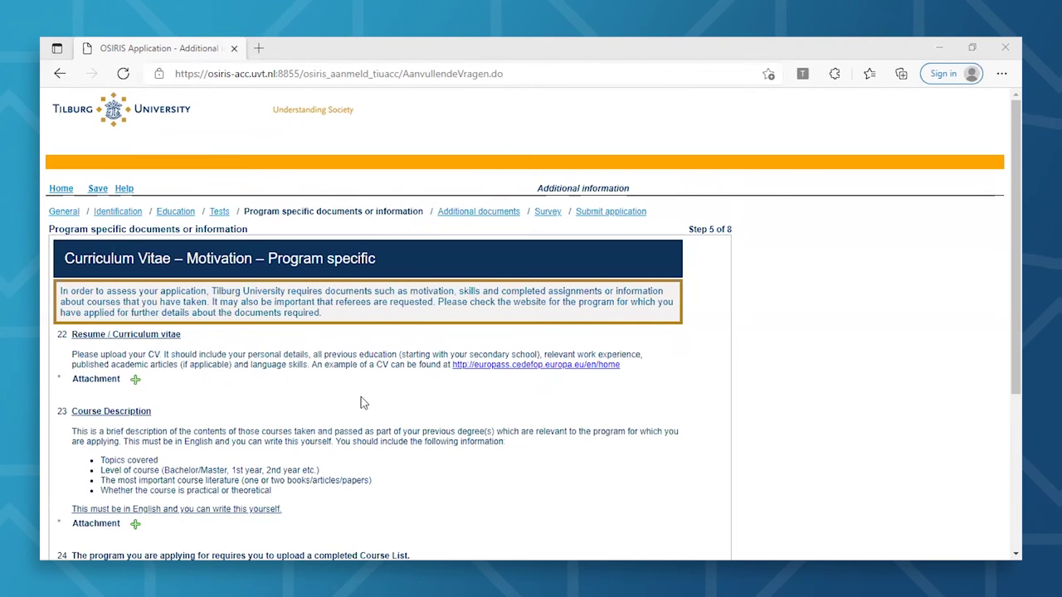
Review the required program-specific documents and continue past the optional additional documents to the Survey
scroll(362, 401, "down", 3)
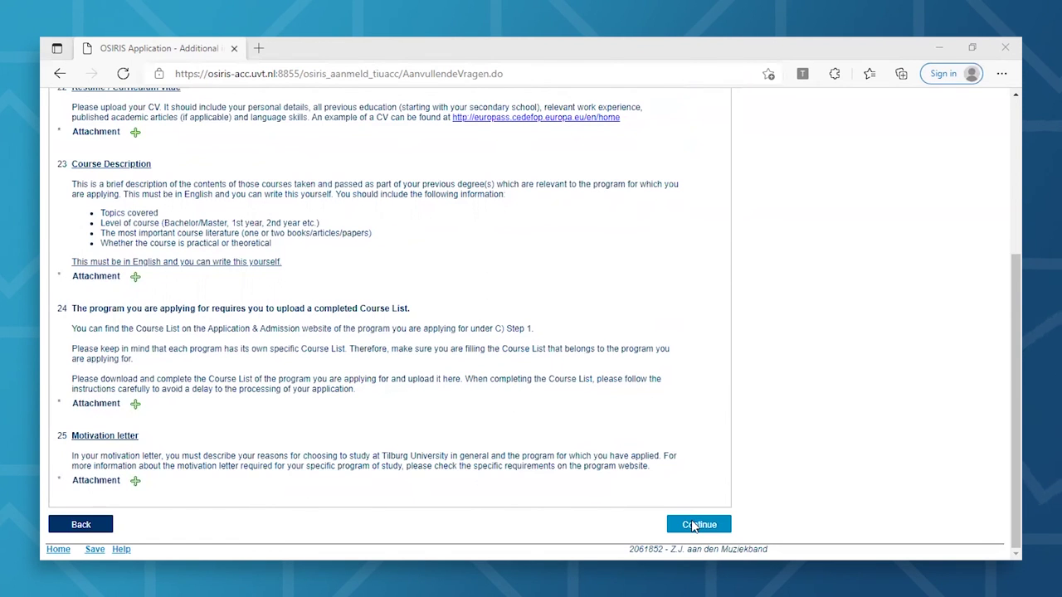
left_click(697, 524)
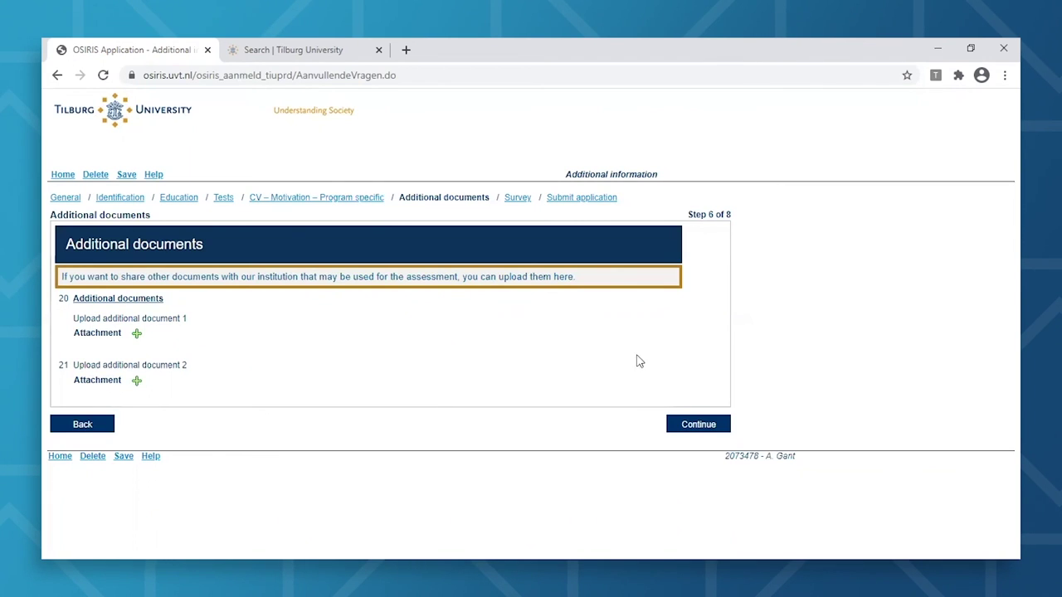
left_click(701, 425)
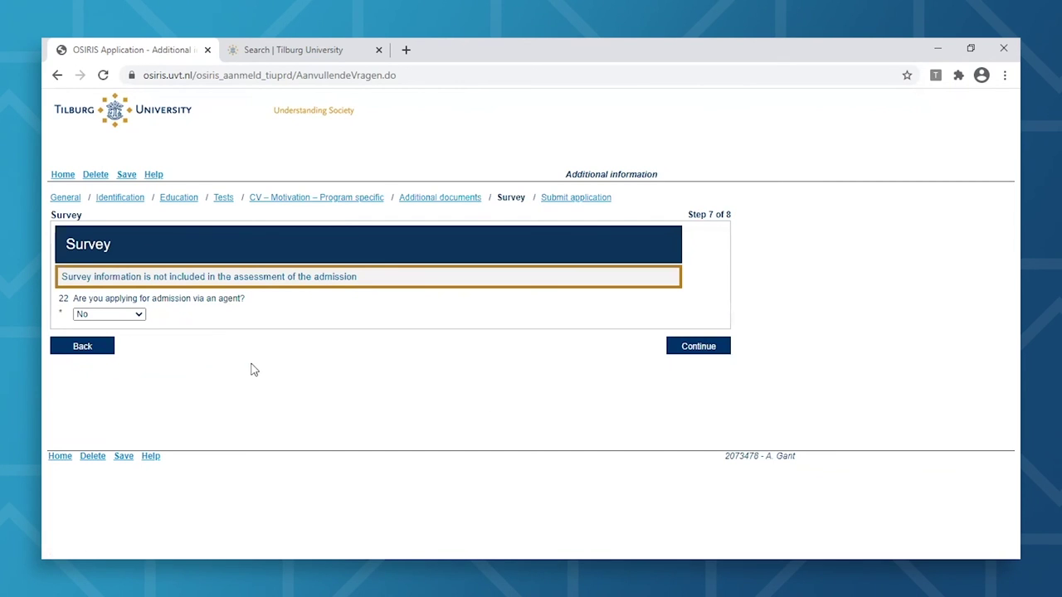
Answer No to applying via an agent, and check all answers and uploads on the final submission page
left_click(140, 318)
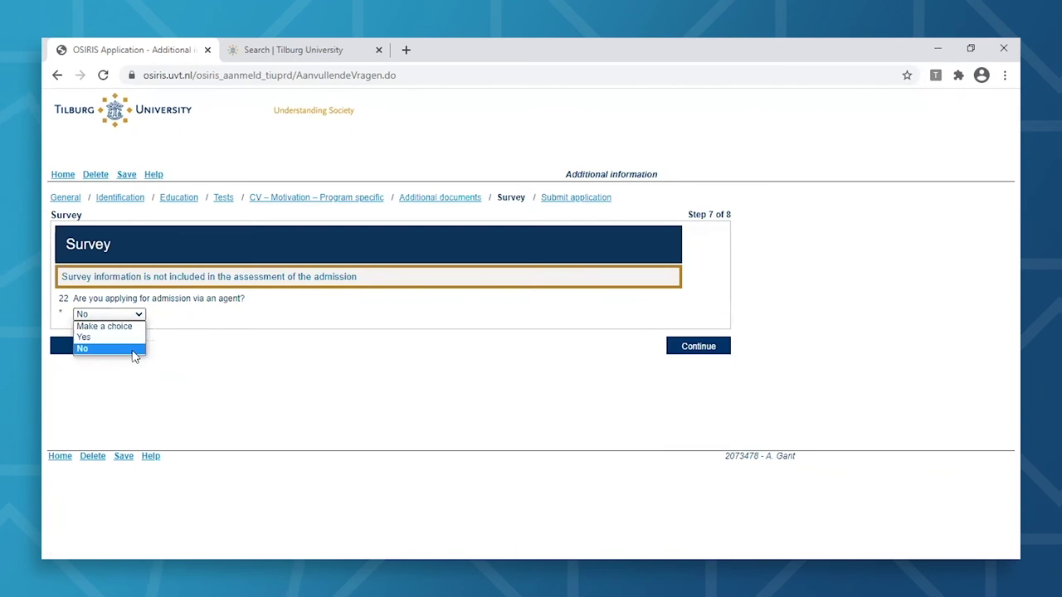
left_click(133, 348)
left_click(676, 347)
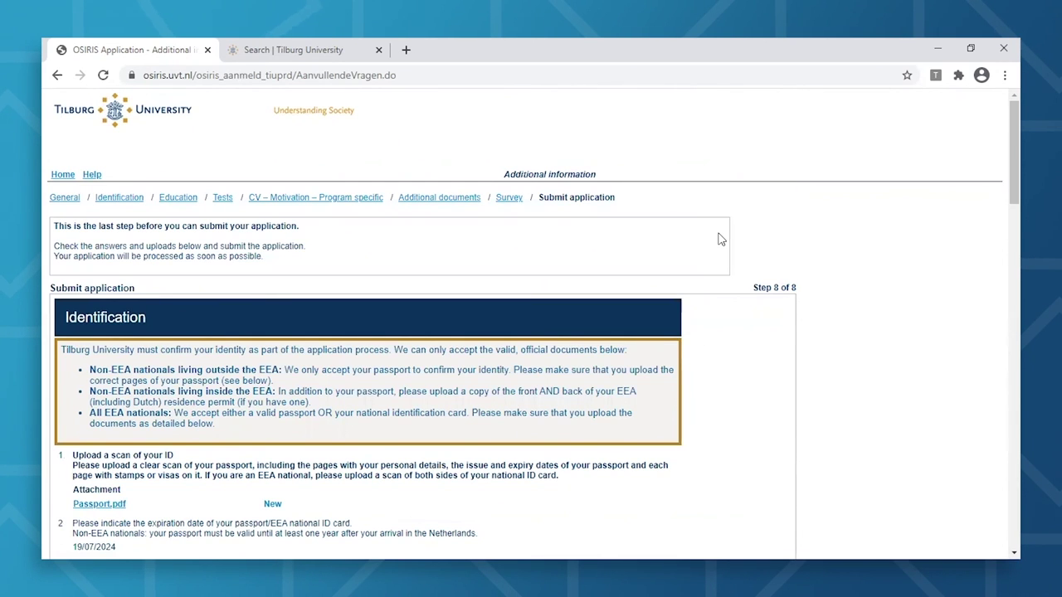
scroll(720, 240, "down", 5)
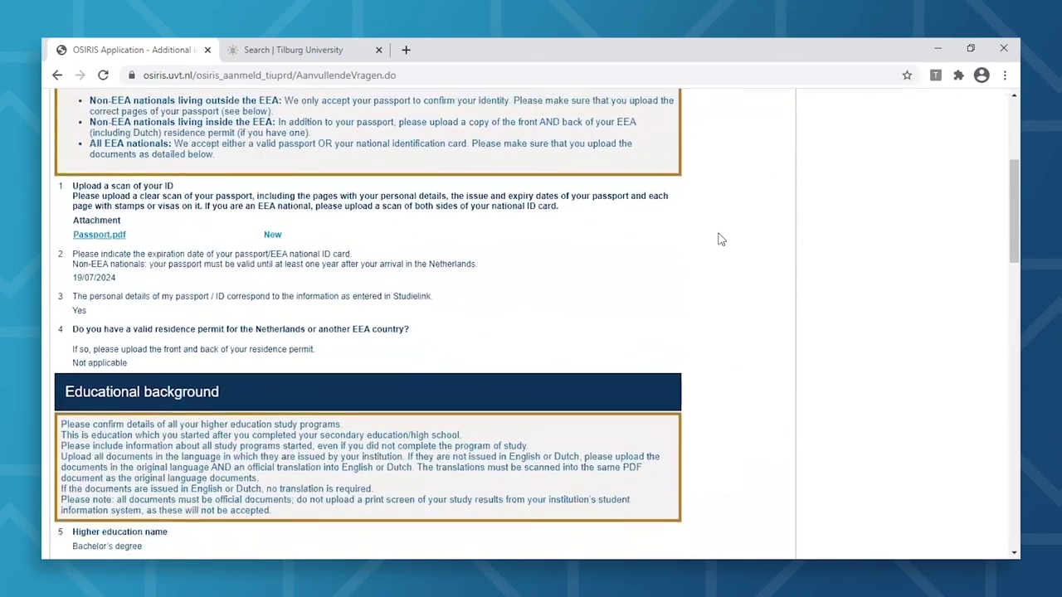
scroll(720, 239, "down", 8)
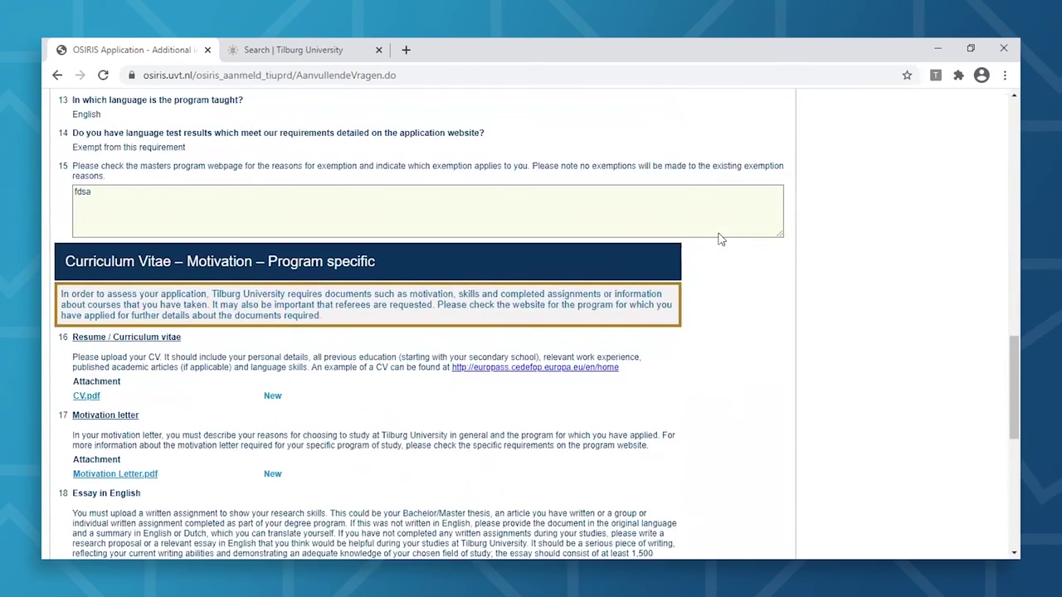
scroll(719, 233, "down", 10)
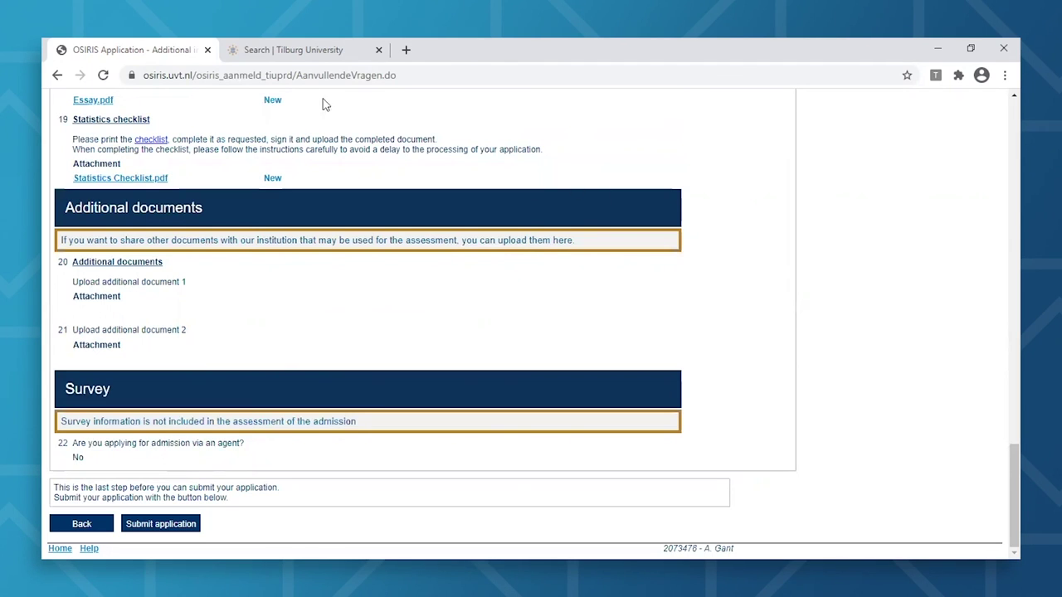
Open the International Admission Coordinator page from the Tilburg University search results for admissions coordinator
left_click(301, 62)
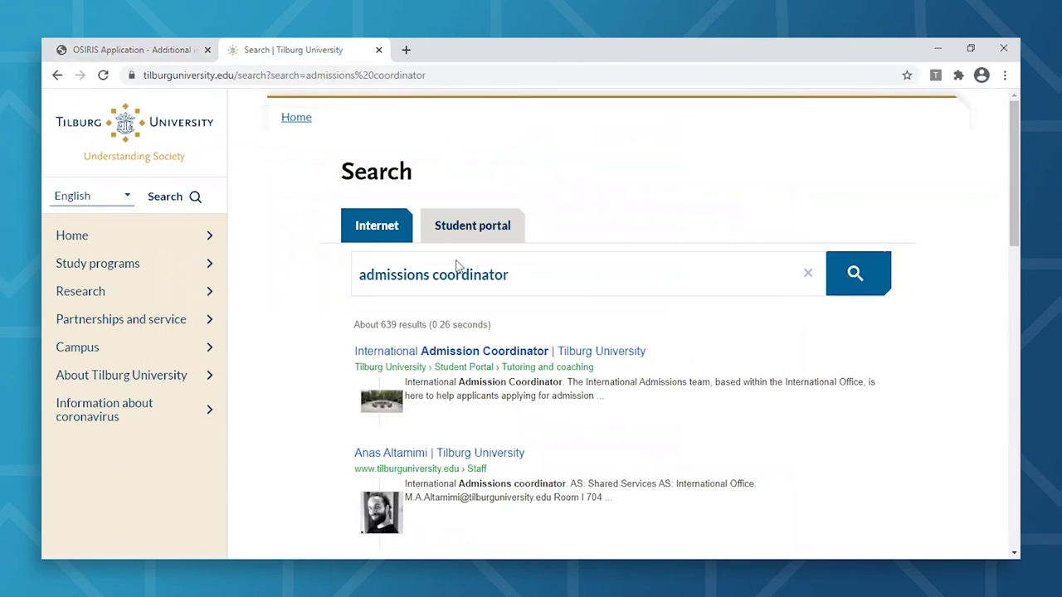
left_click(447, 355)
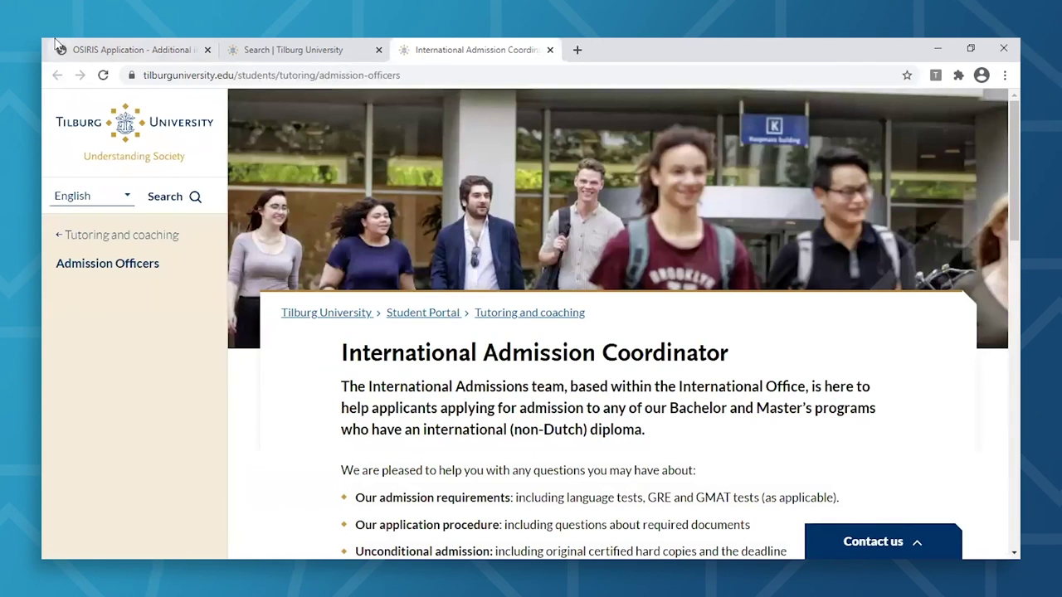
Return to the OSIRIS application and open the progress details of the submitted M Communication and Information Sciences application
left_click(91, 51)
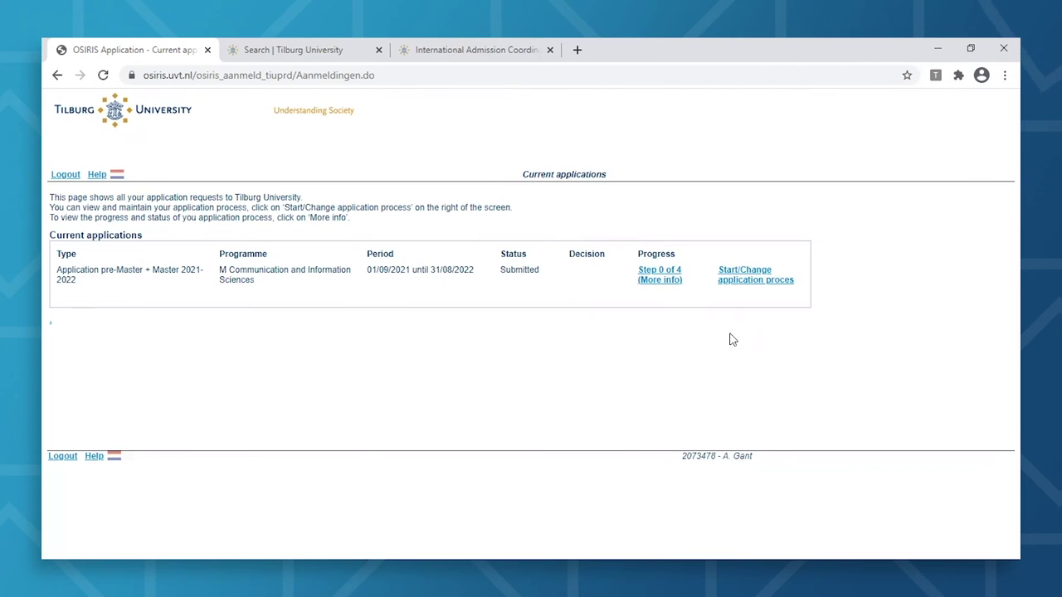
left_click(655, 282)
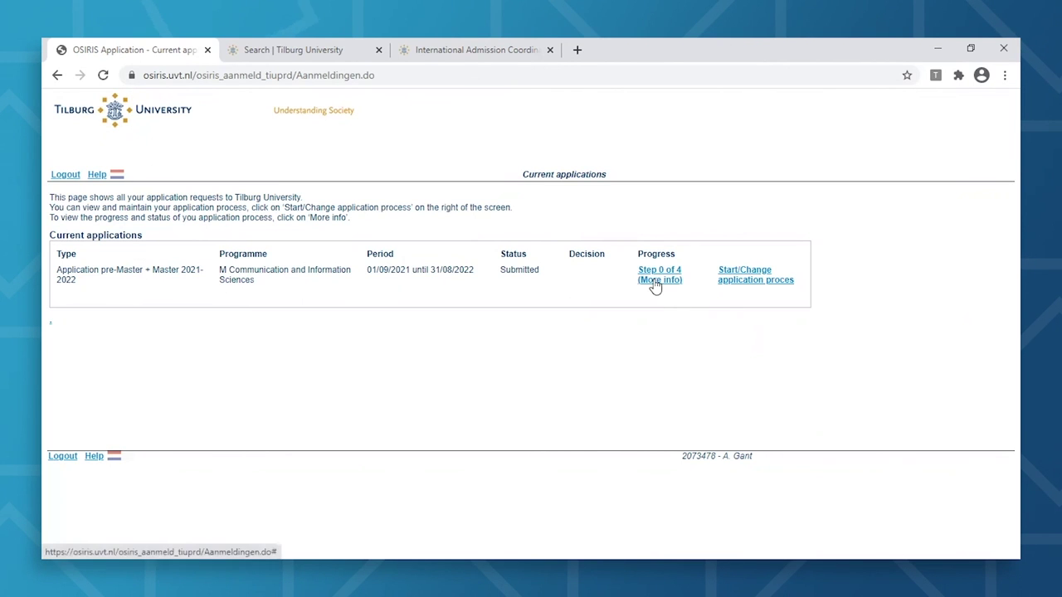